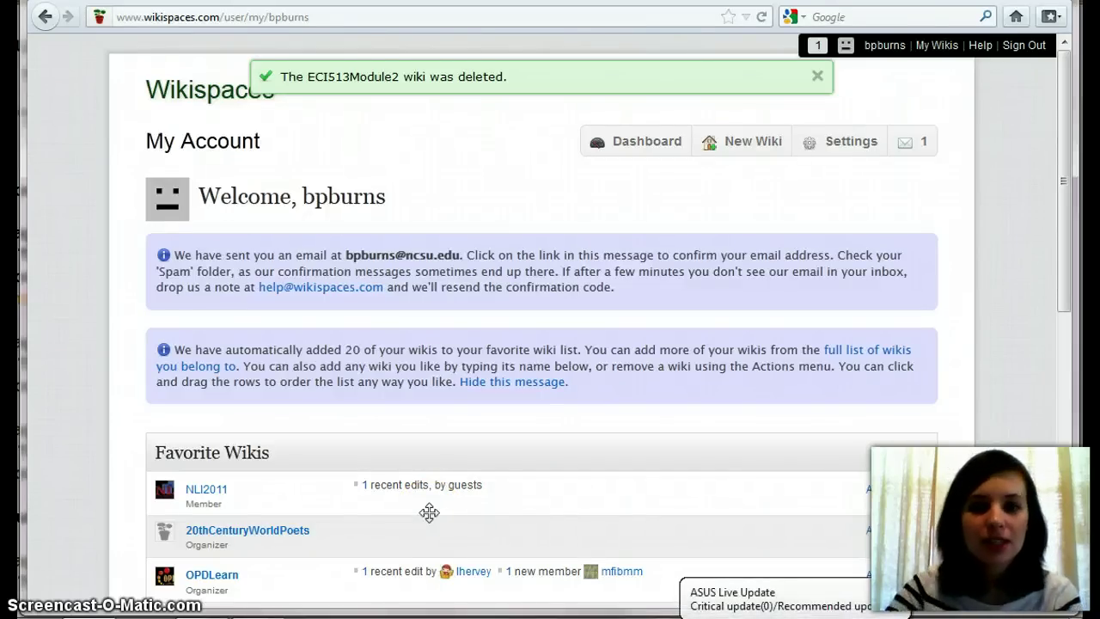
Start a new wiki named Innovate123 and set its permissions to Protected
{"action": "left_click", "coordinate": [603, 205]}
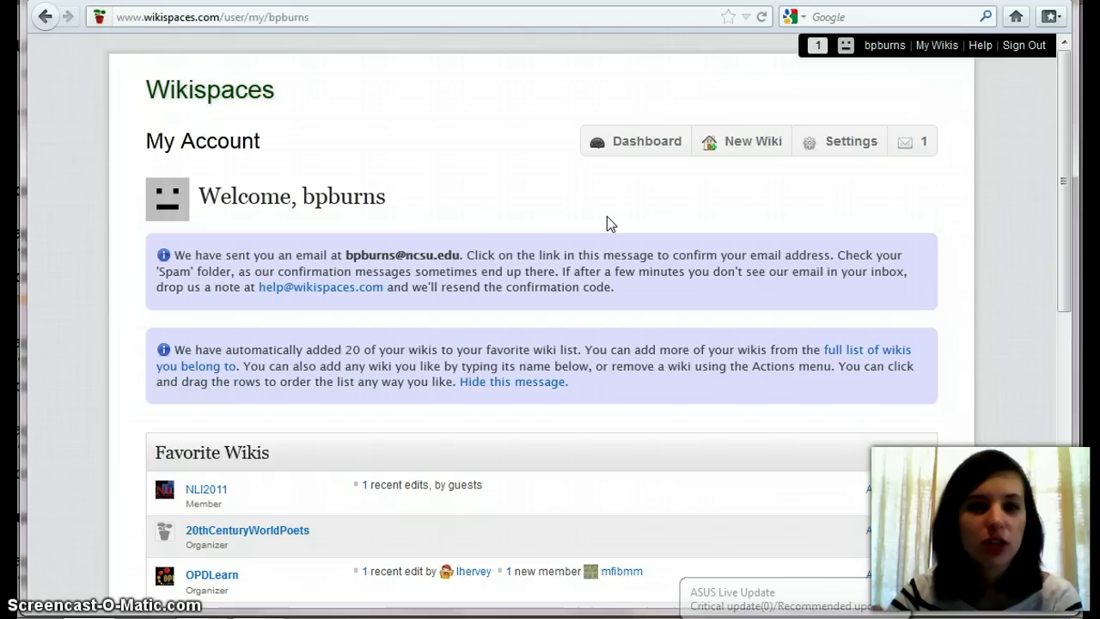
{"action": "left_click", "coordinate": [722, 148]}
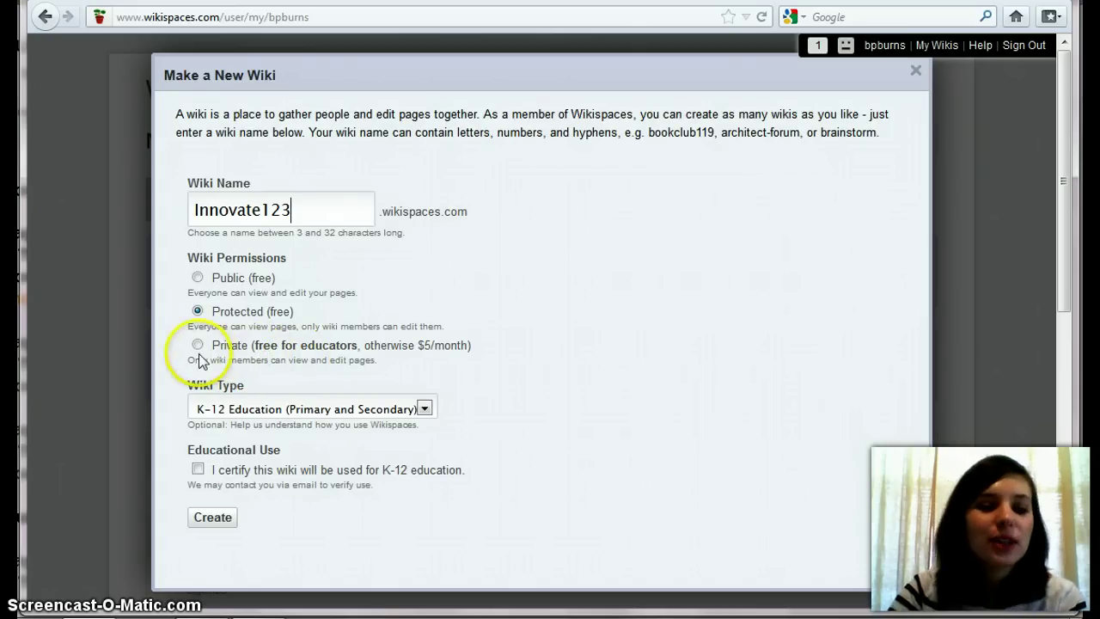
{"action": "mouse_move", "coordinate": [201, 349]}
{"action": "left_mouse_down"}
{"action": "mouse_move", "coordinate": [239, 352]}
{"action": "mouse_move", "coordinate": [218, 355]}
{"action": "left_mouse_up"}
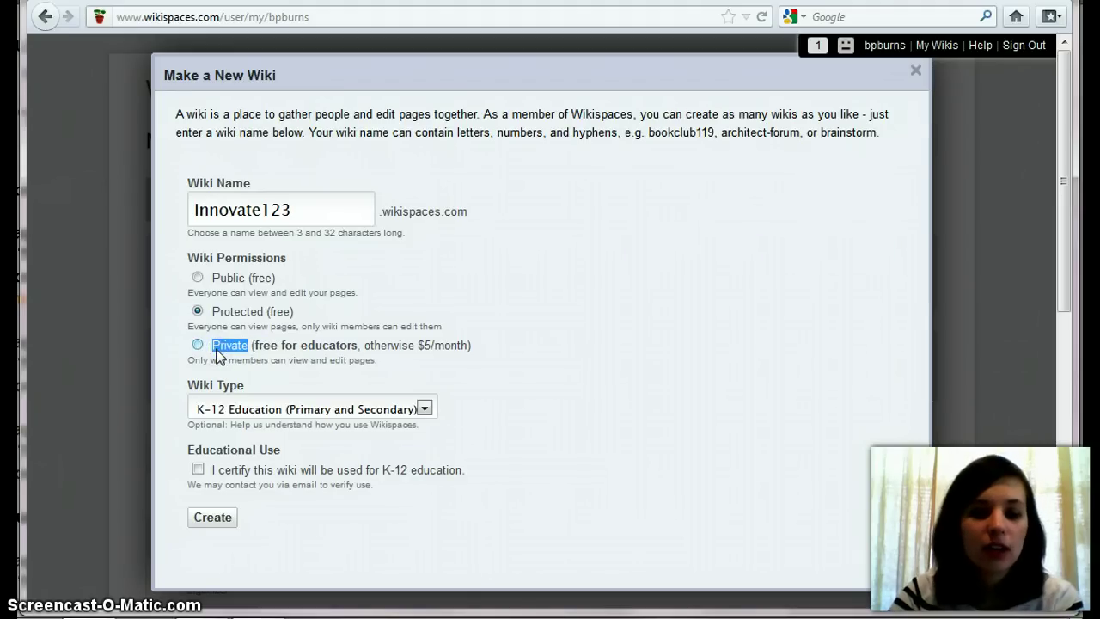
{"action": "left_click", "coordinate": [220, 356]}
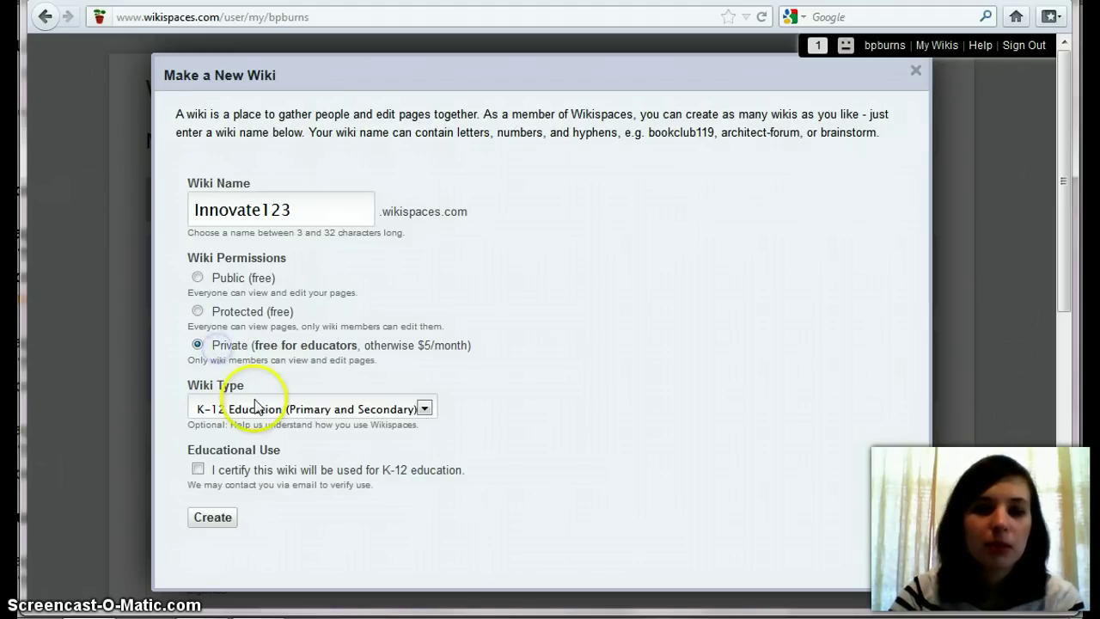
{"action": "left_click", "coordinate": [198, 311]}
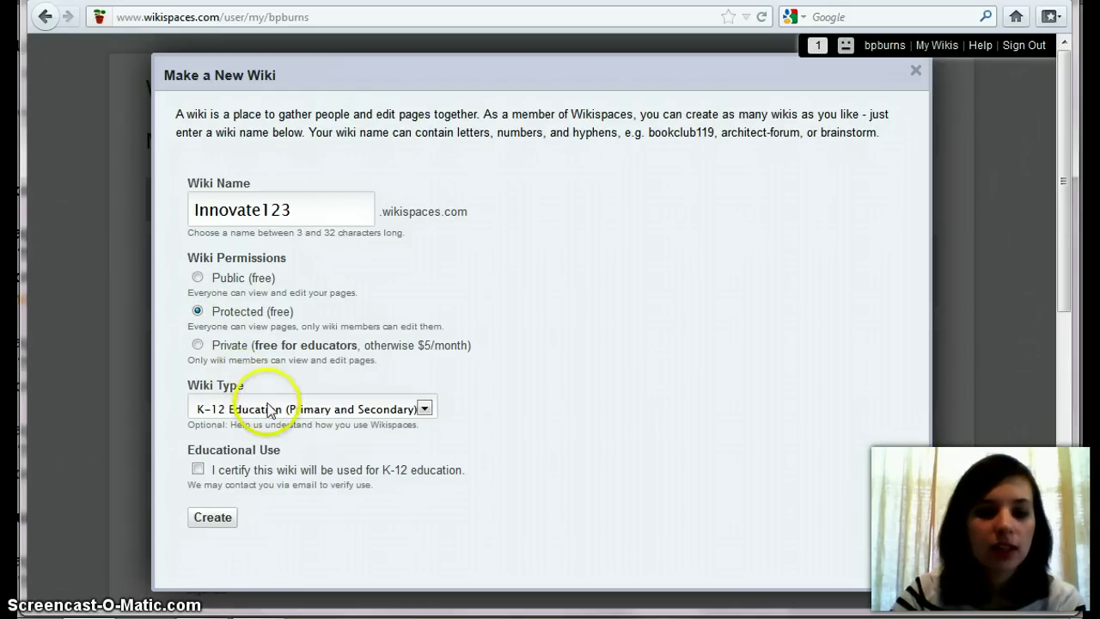
Set the wiki type to K-12 Education (Primary and Secondary), certify the K-12 educational use and submit the form
{"action": "left_click", "coordinate": [218, 413]}
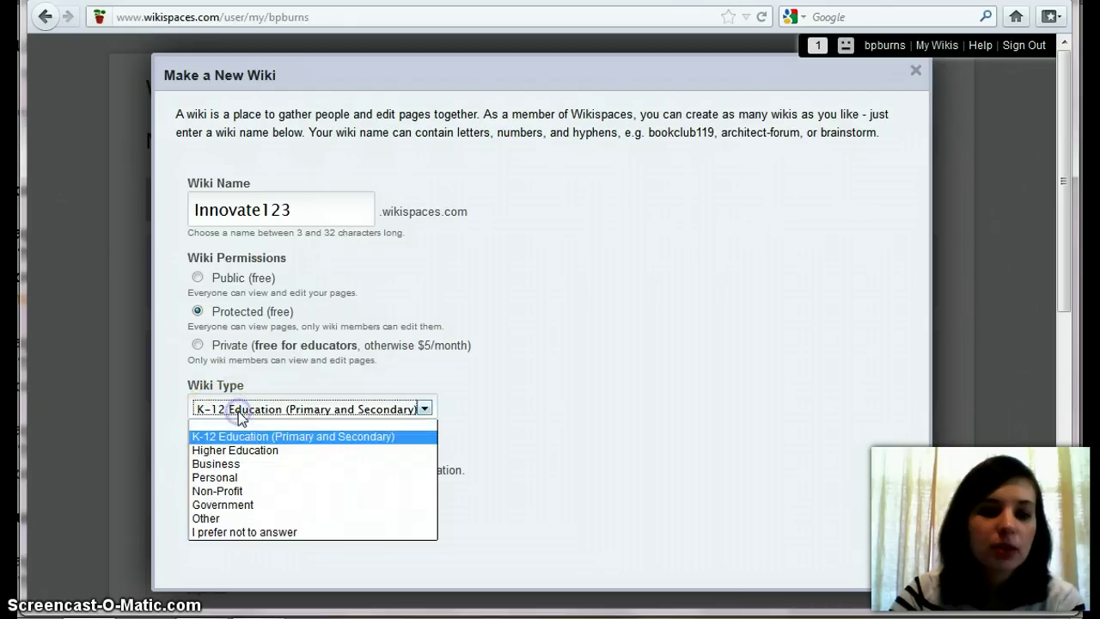
{"action": "left_click", "coordinate": [309, 439]}
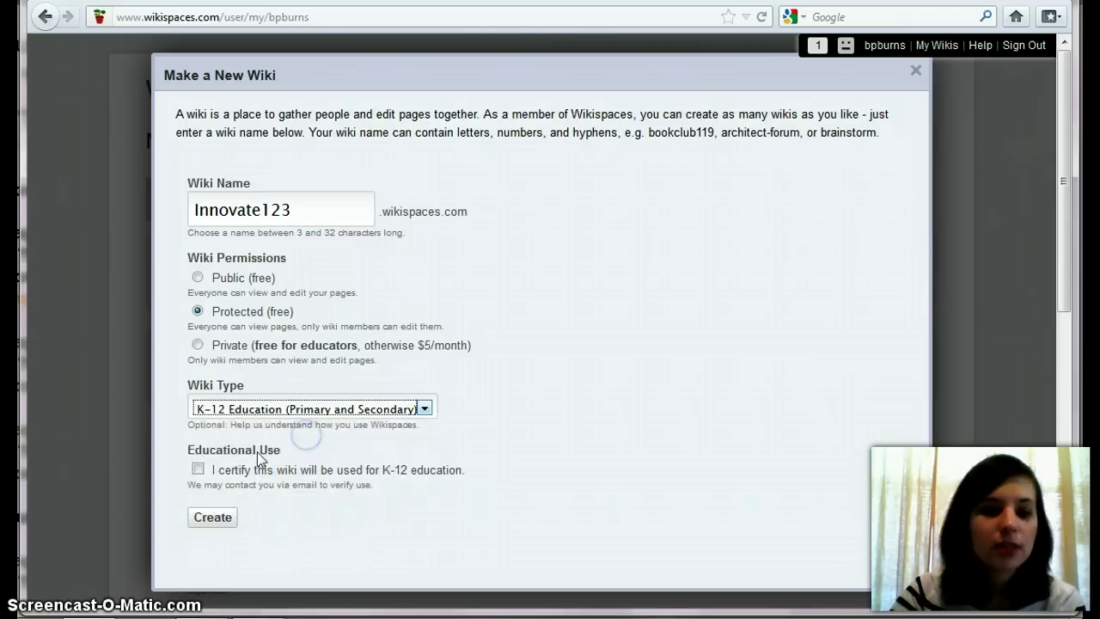
{"action": "left_click", "coordinate": [198, 469]}
{"action": "left_click", "coordinate": [213, 518]}
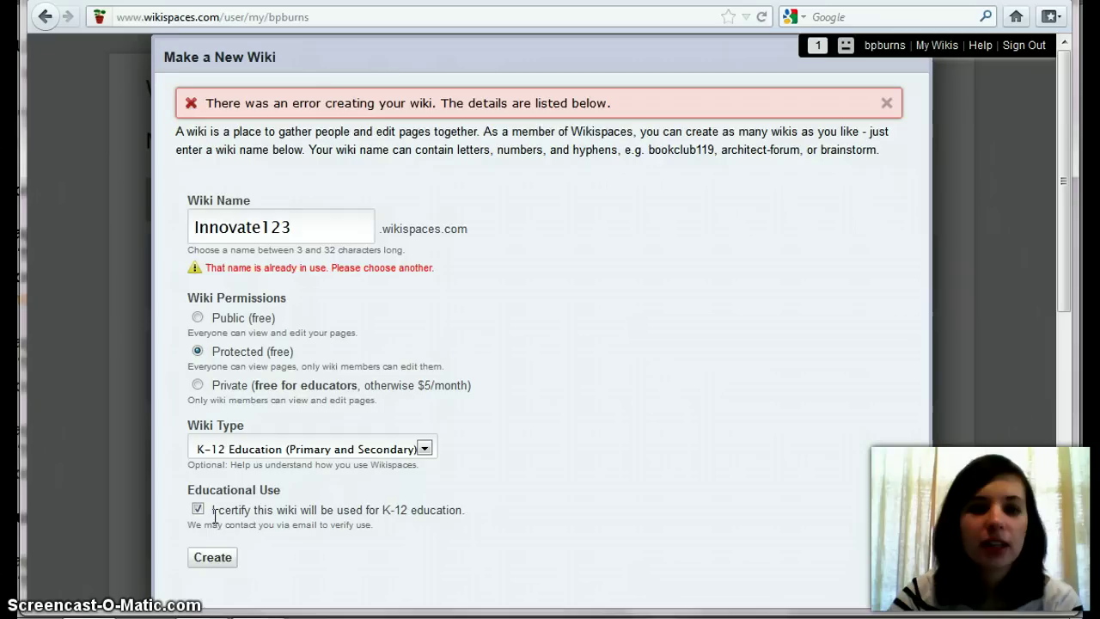
Change the wiki name to Innovate1234, create the wiki and close its getting-started help
{"action": "left_click", "coordinate": [886, 103]}
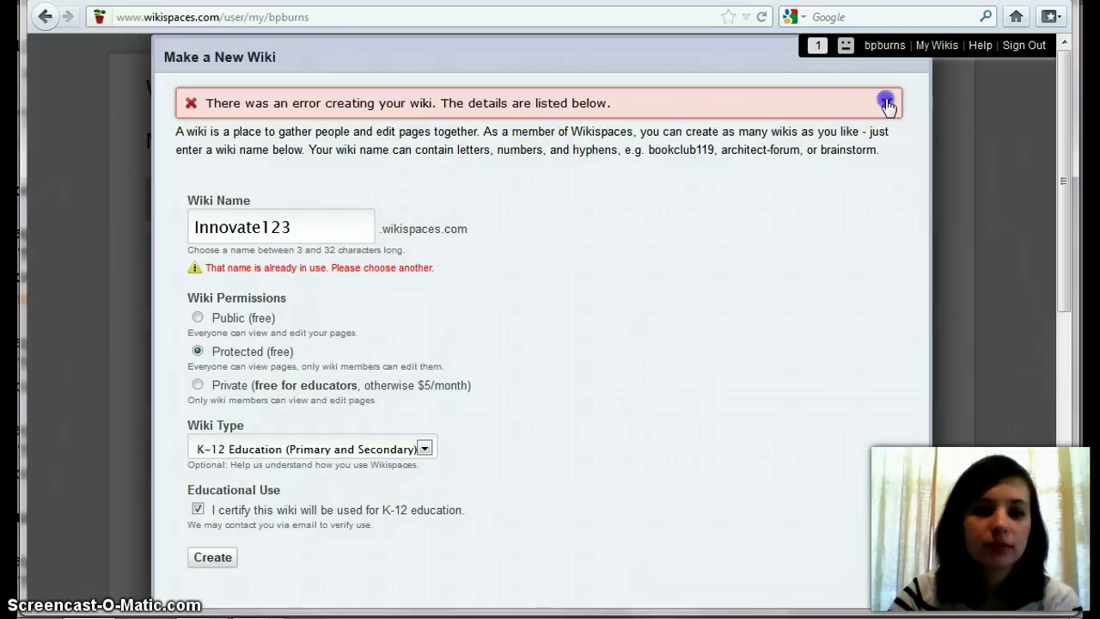
{"action": "left_click", "coordinate": [296, 196]}
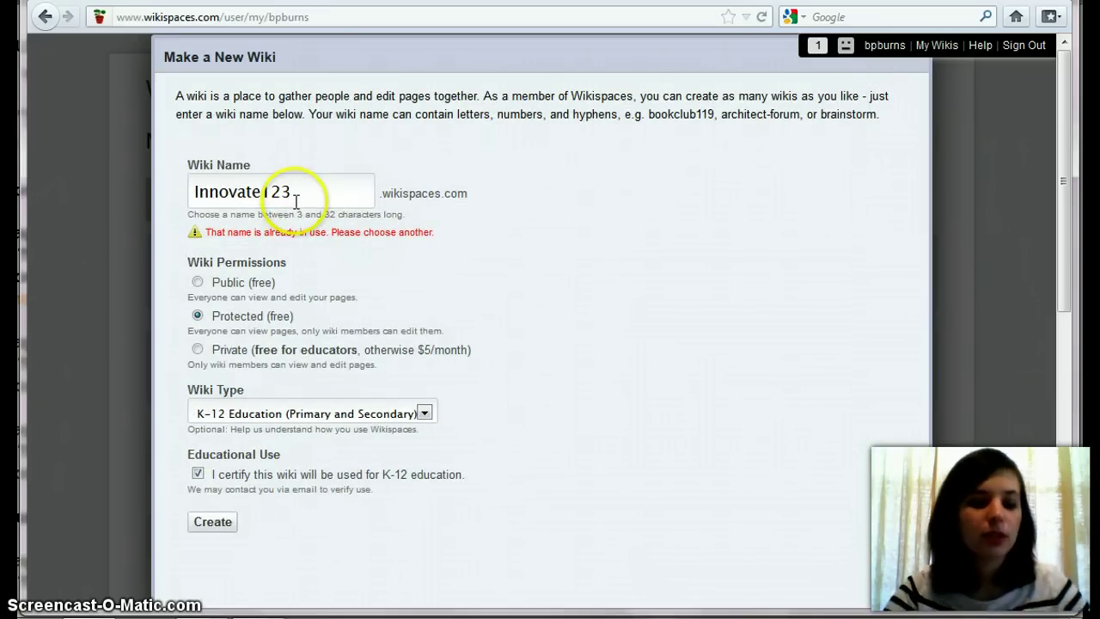
{"action": "type", "text": "4"}
{"action": "left_click", "coordinate": [225, 524]}
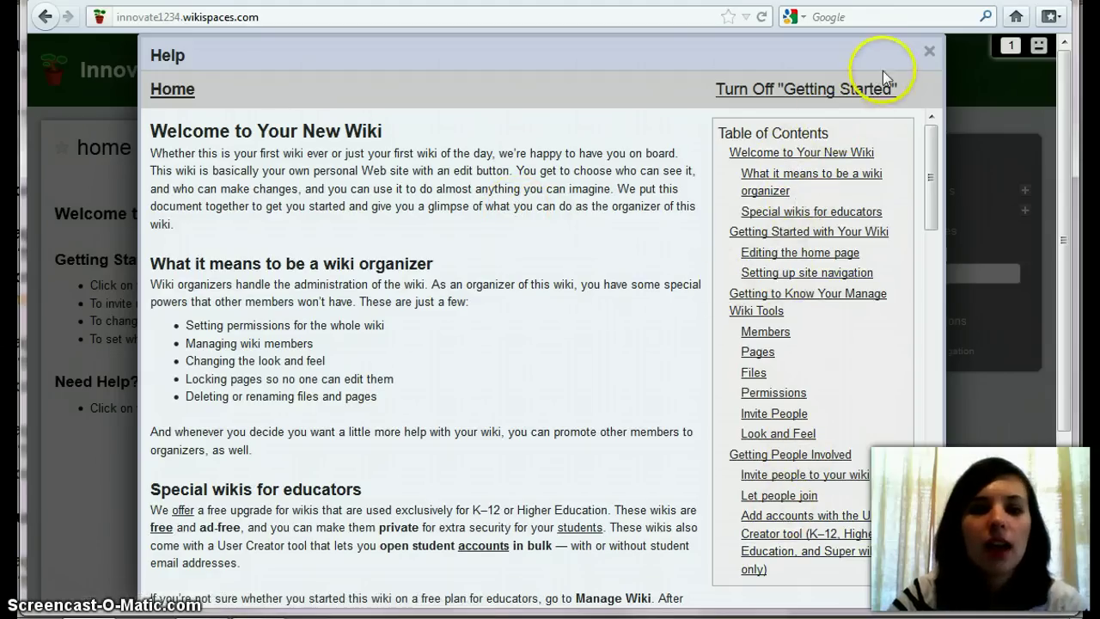
{"action": "left_click", "coordinate": [929, 54]}
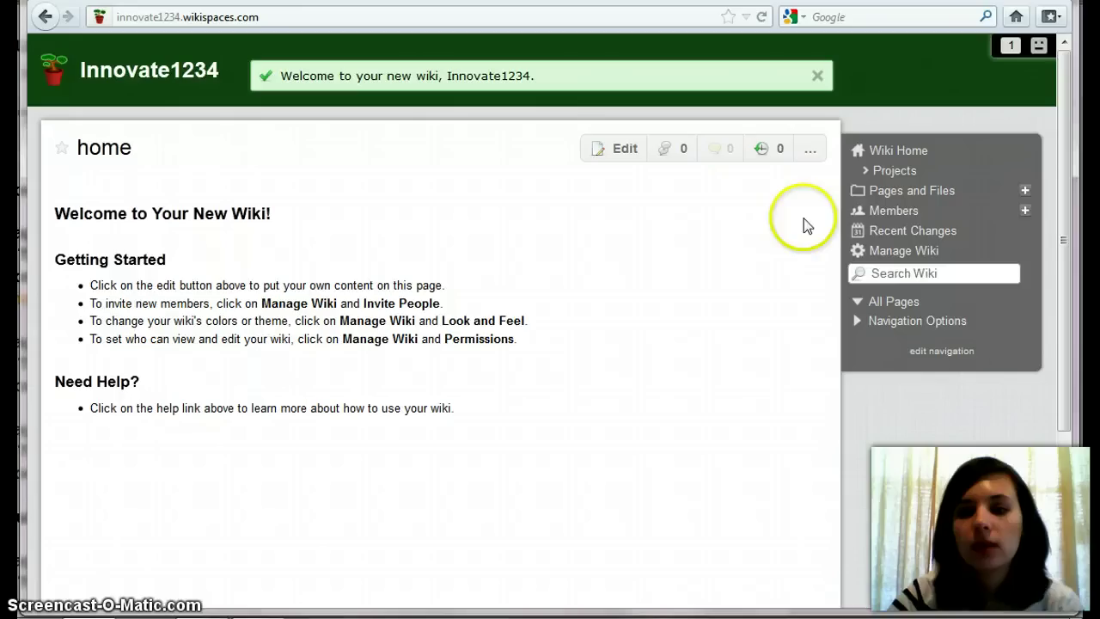
Open the Look and Feel settings from the wiki's management page
{"action": "left_click", "coordinate": [881, 249]}
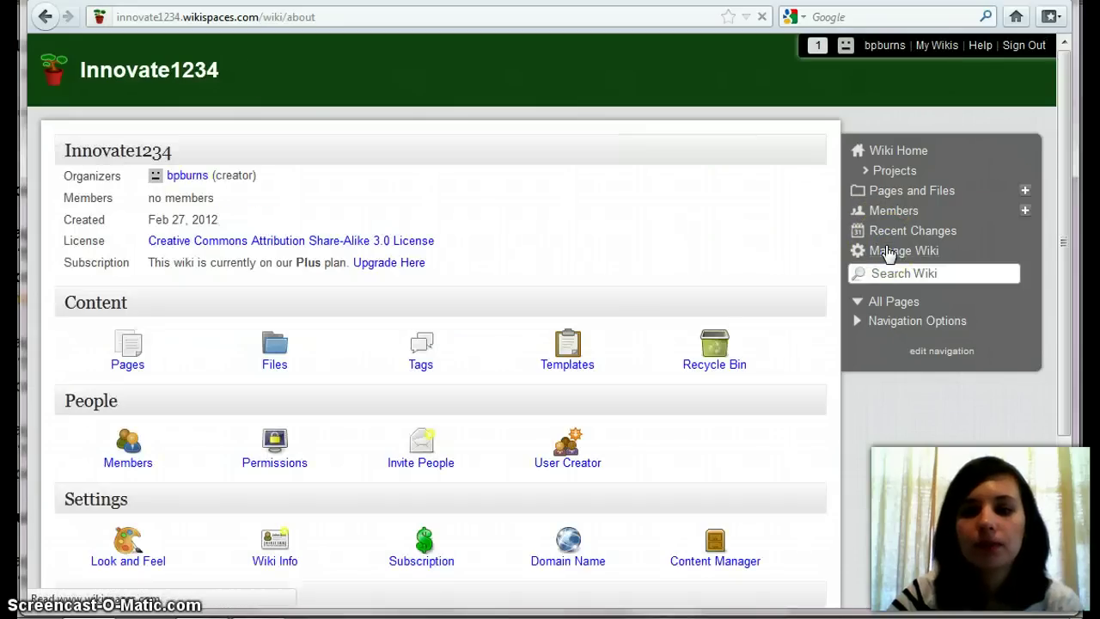
{"action": "scroll", "coordinate": [1063, 307], "scroll_direction": "down", "scroll_amount": 5}
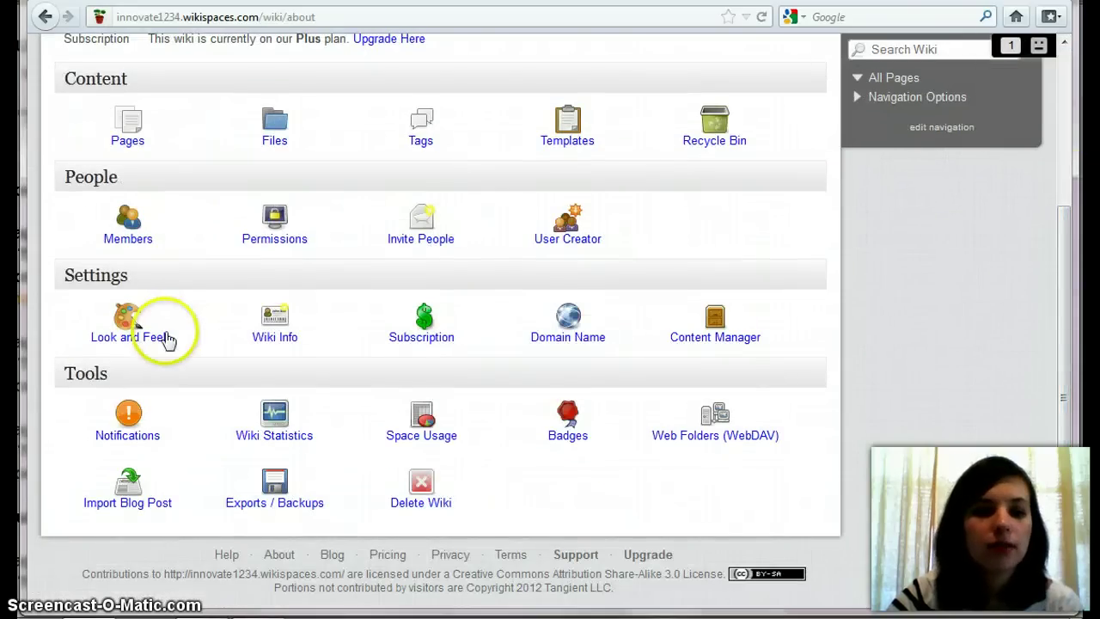
{"action": "left_click", "coordinate": [135, 335]}
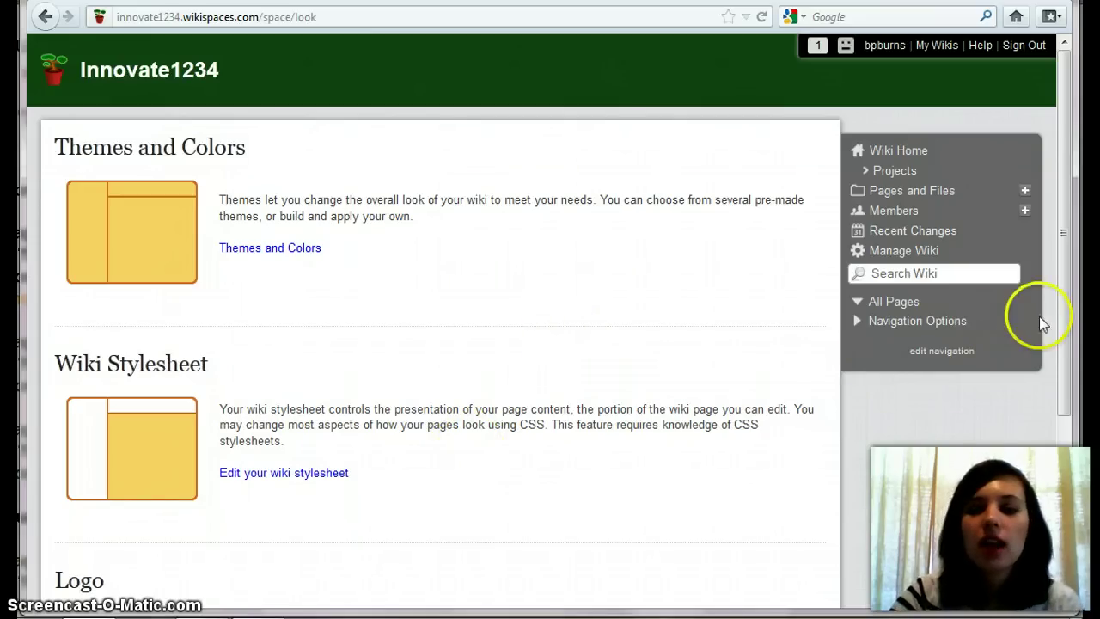
Look at the logo upload option by opening the image file browser, and cancel without choosing a file
{"action": "left_click", "coordinate": [1066, 320]}
{"action": "left_click_drag", "start_coordinate": [1066, 319], "coordinate": [1065, 491]}
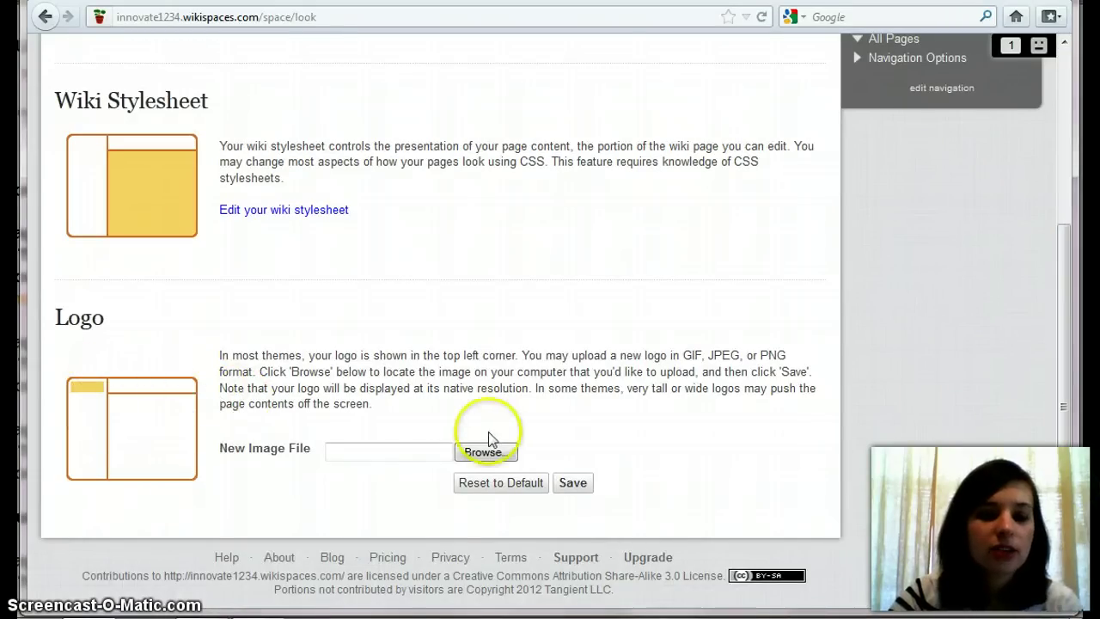
{"action": "left_click", "coordinate": [494, 454]}
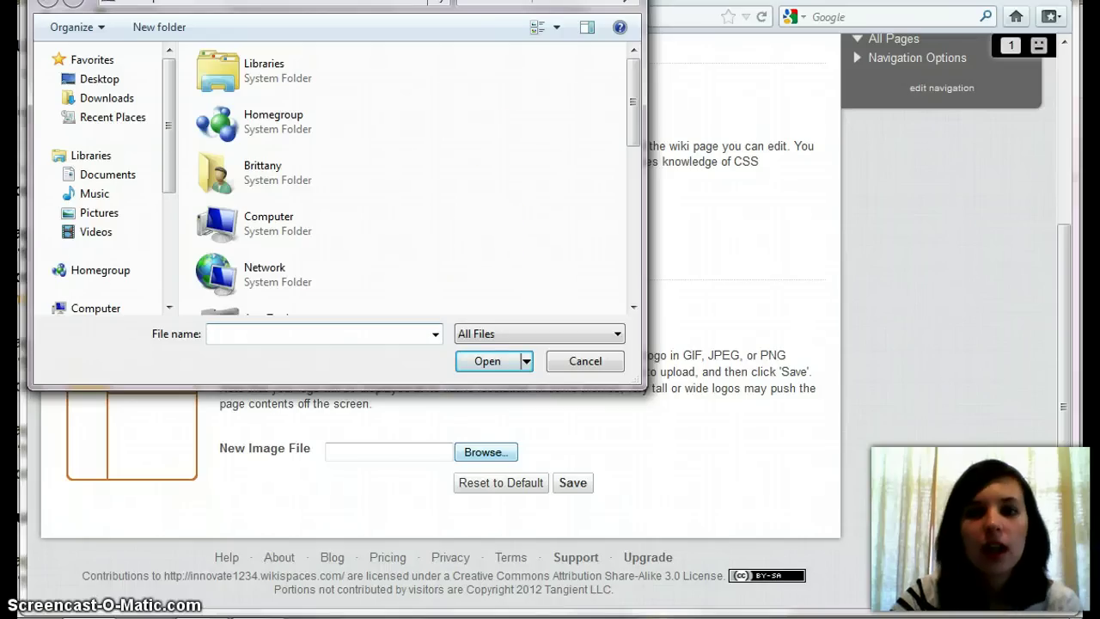
{"action": "left_click", "coordinate": [585, 361]}
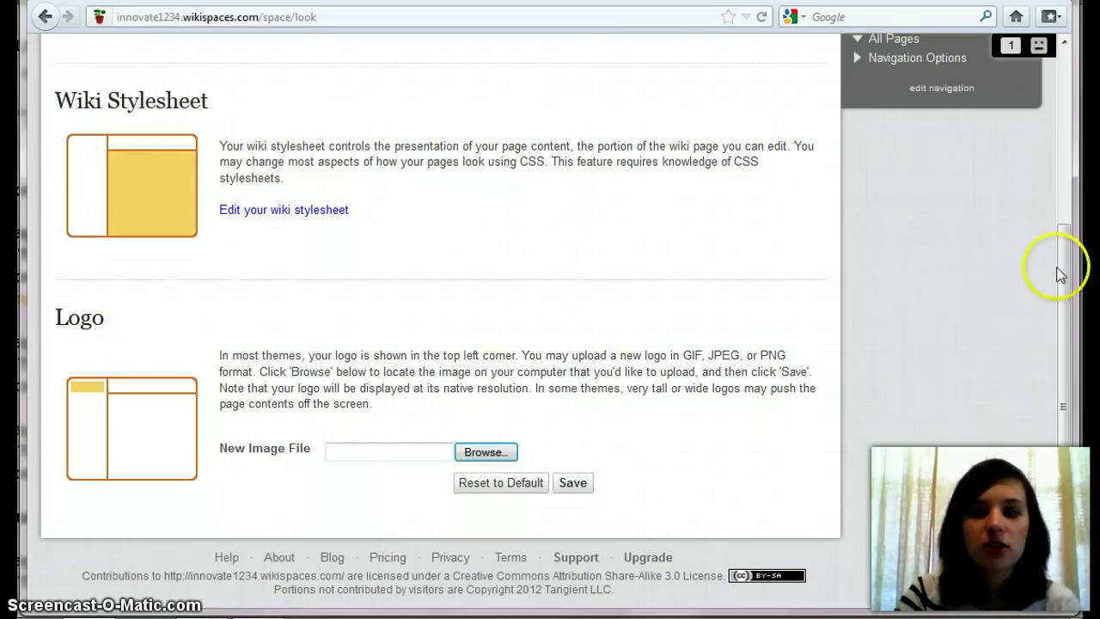
View the wiki's Members page and return to the wiki home page
{"action": "scroll", "coordinate": [1023, 128], "scroll_direction": "up", "scroll_amount": 5}
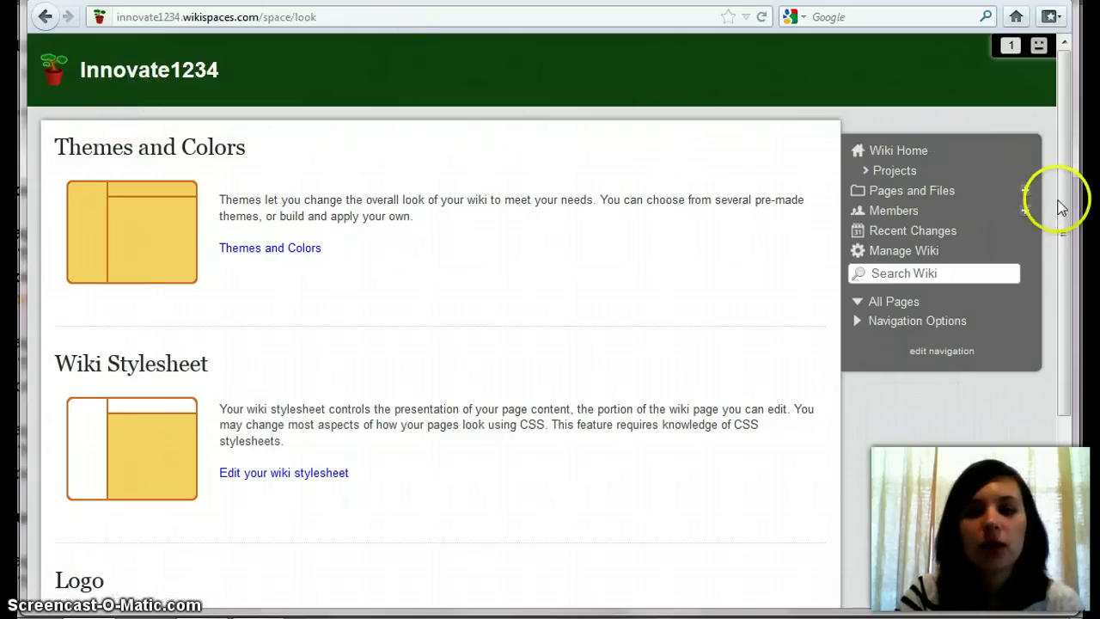
{"action": "mouse_move", "coordinate": [1058, 208]}
{"action": "left_mouse_down"}
{"action": "mouse_move", "coordinate": [1082, 409]}
{"action": "mouse_move", "coordinate": [1072, 225]}
{"action": "left_mouse_up"}
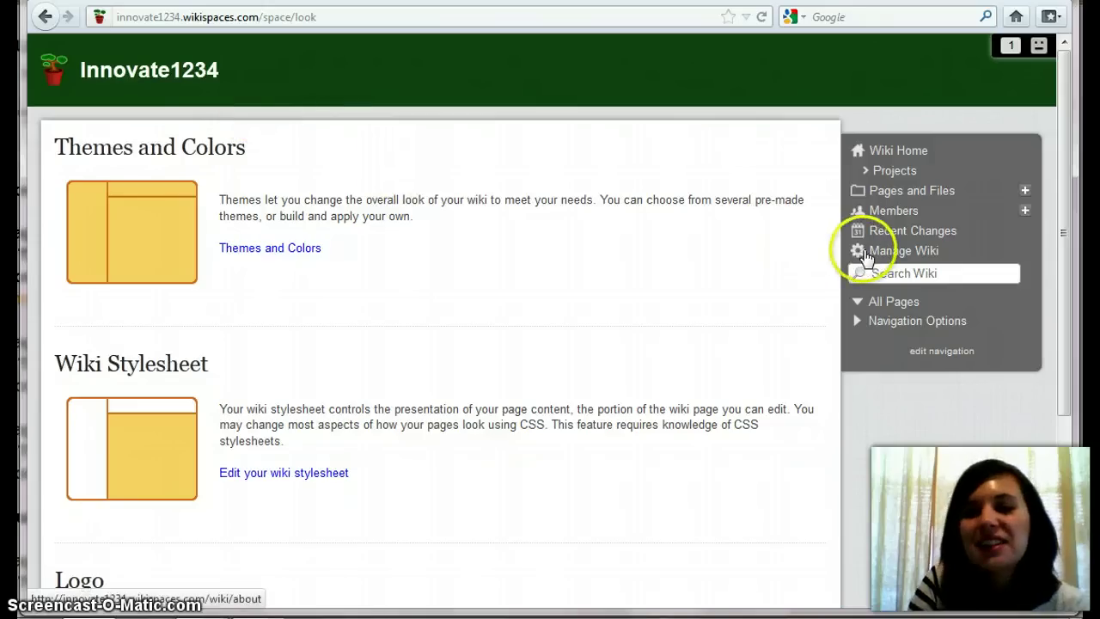
{"action": "left_click", "coordinate": [881, 217]}
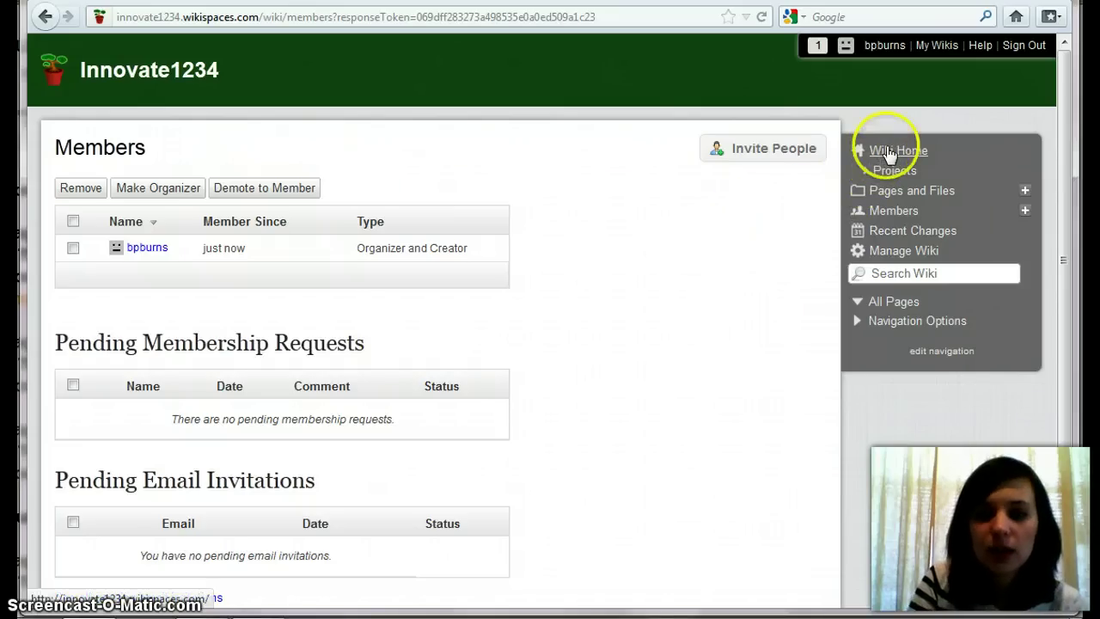
{"action": "left_click", "coordinate": [893, 155]}
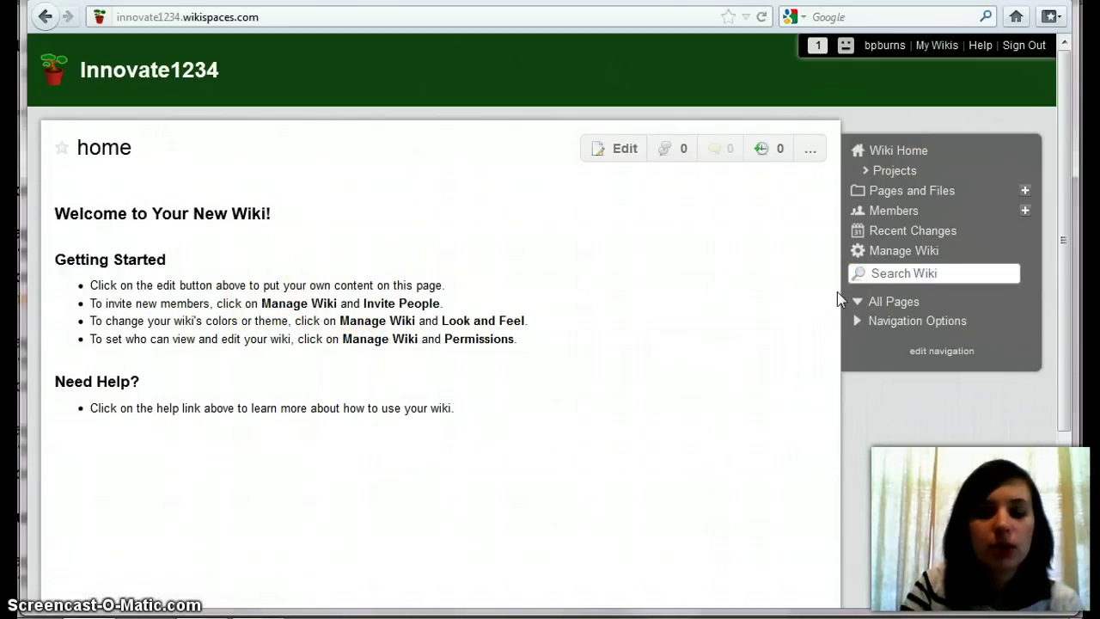
Edit the wiki's navigation, replacing the Include navigation widget with the text "Home"
{"action": "left_click", "coordinate": [930, 351]}
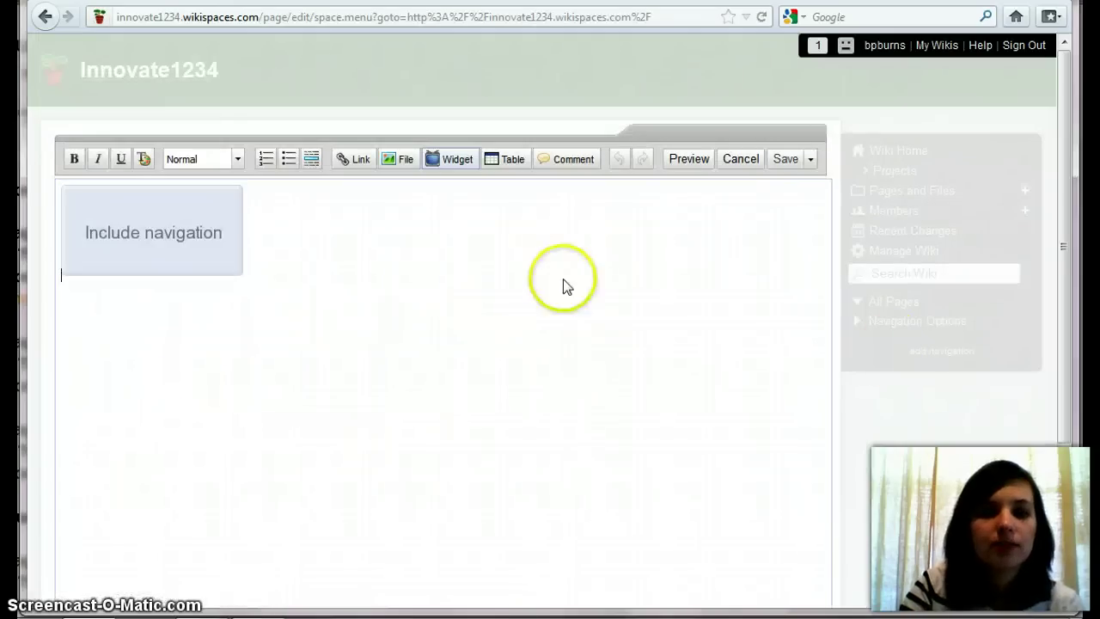
{"action": "left_click", "coordinate": [204, 311]}
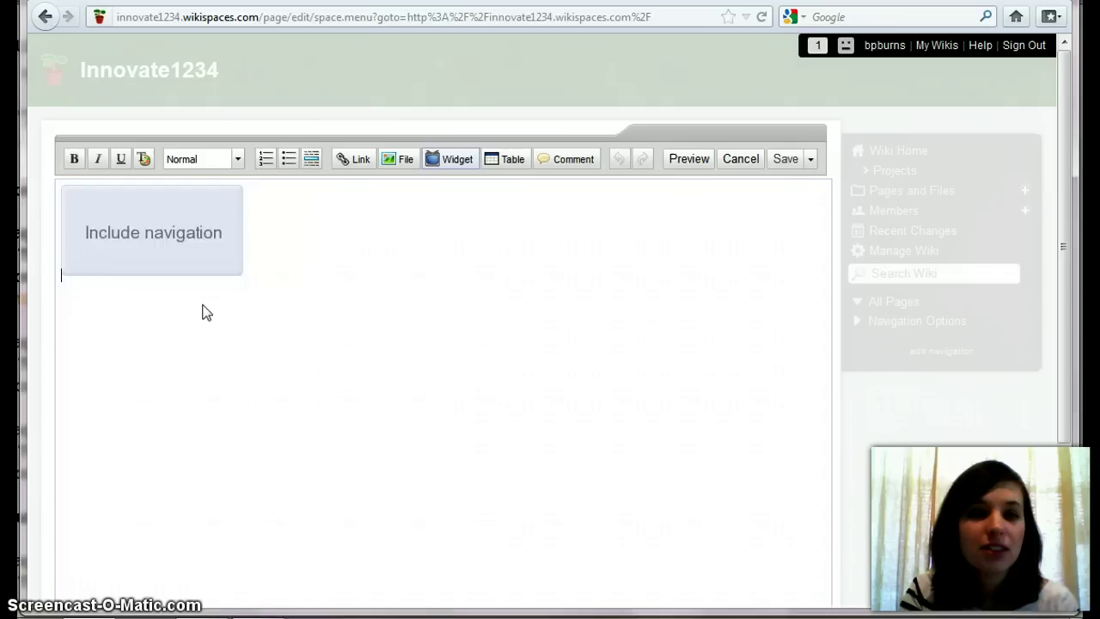
{"action": "key", "text": "BackSpace"}
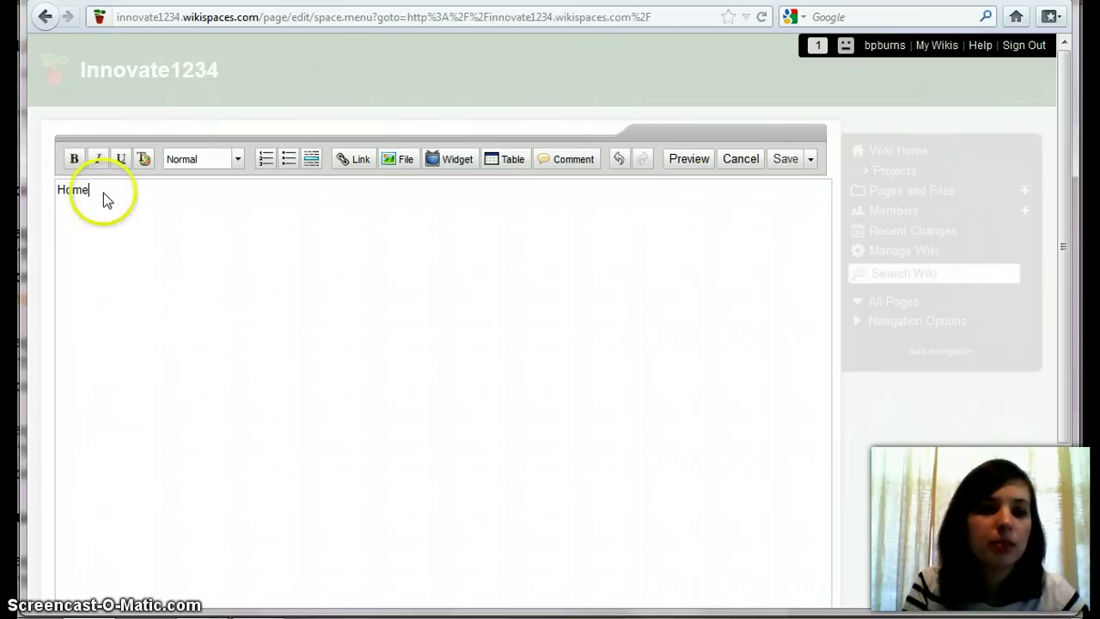
Turn the text "Home" into a wiki link to the page named Home
{"action": "left_click_drag", "start_coordinate": [89, 191], "coordinate": [62, 190]}
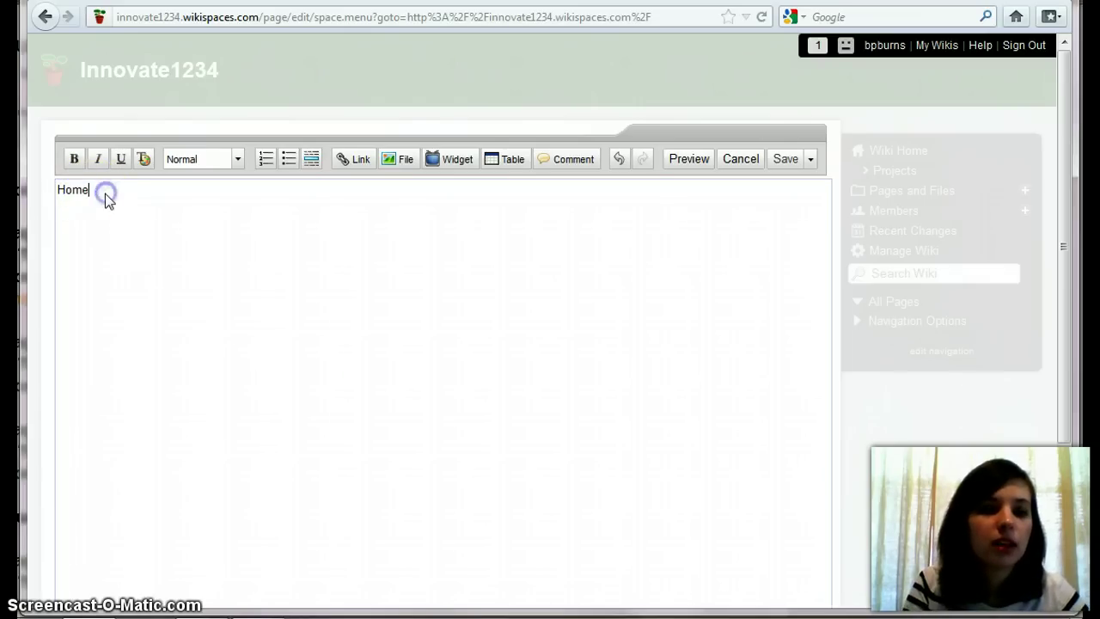
{"action": "left_click_drag", "start_coordinate": [101, 191], "coordinate": [54, 189]}
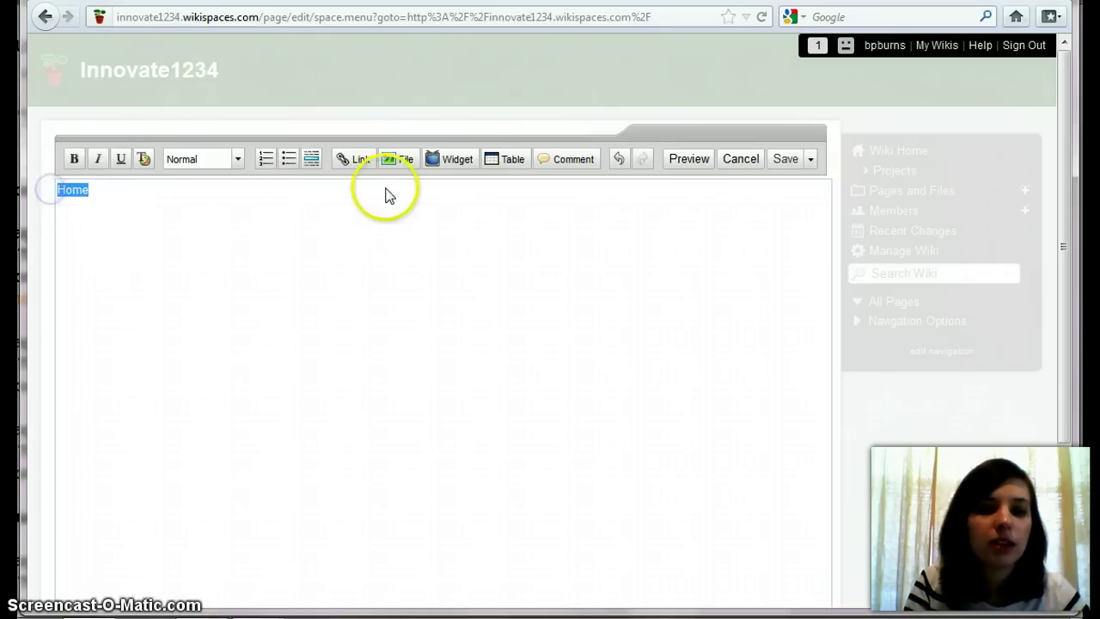
{"action": "left_click", "coordinate": [353, 164]}
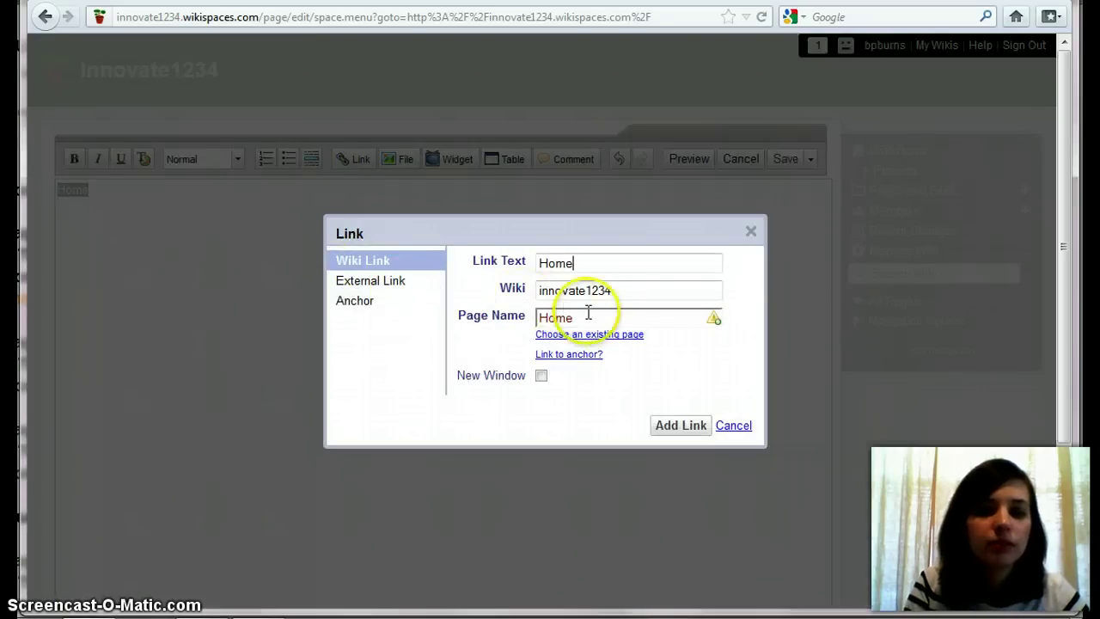
{"action": "left_click", "coordinate": [610, 317]}
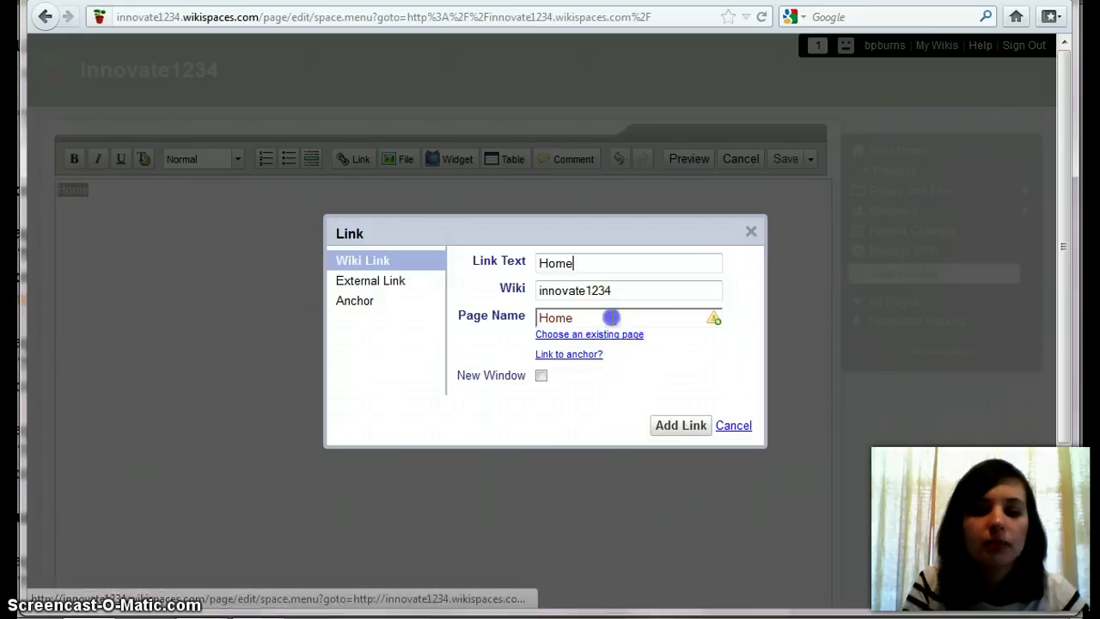
{"action": "left_click", "coordinate": [616, 335]}
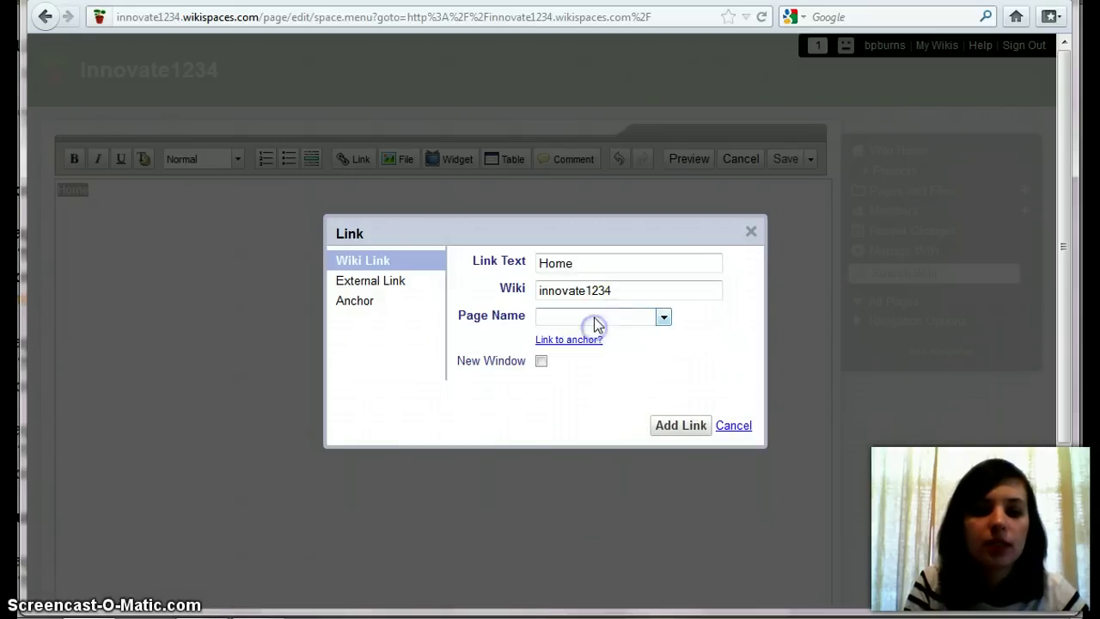
{"action": "left_click", "coordinate": [596, 323]}
{"action": "left_click", "coordinate": [604, 347]}
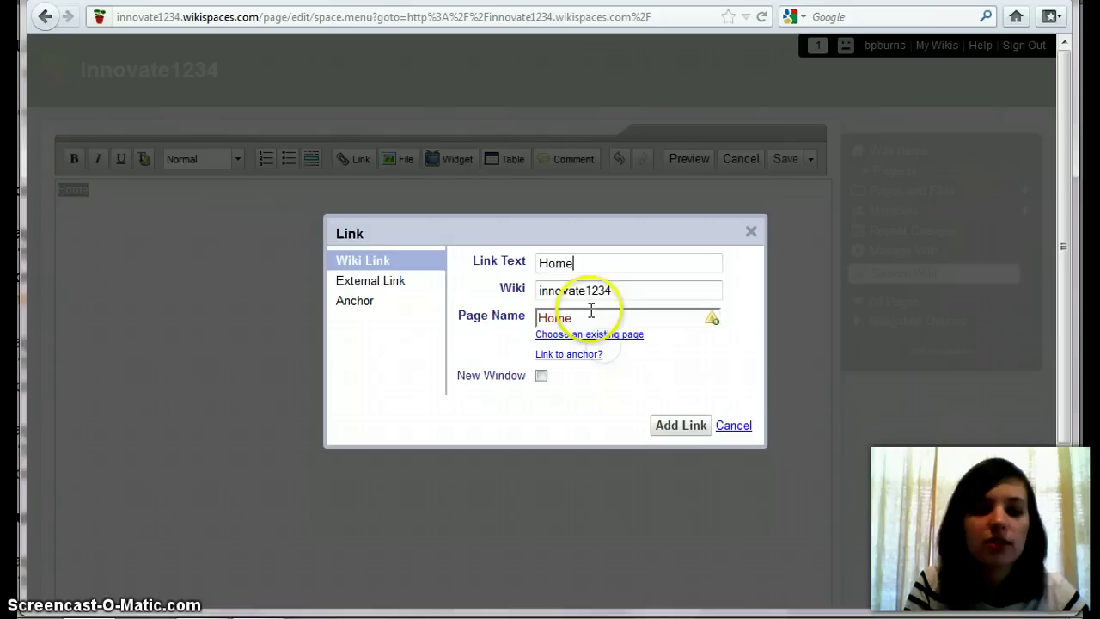
{"action": "left_click", "coordinate": [691, 426]}
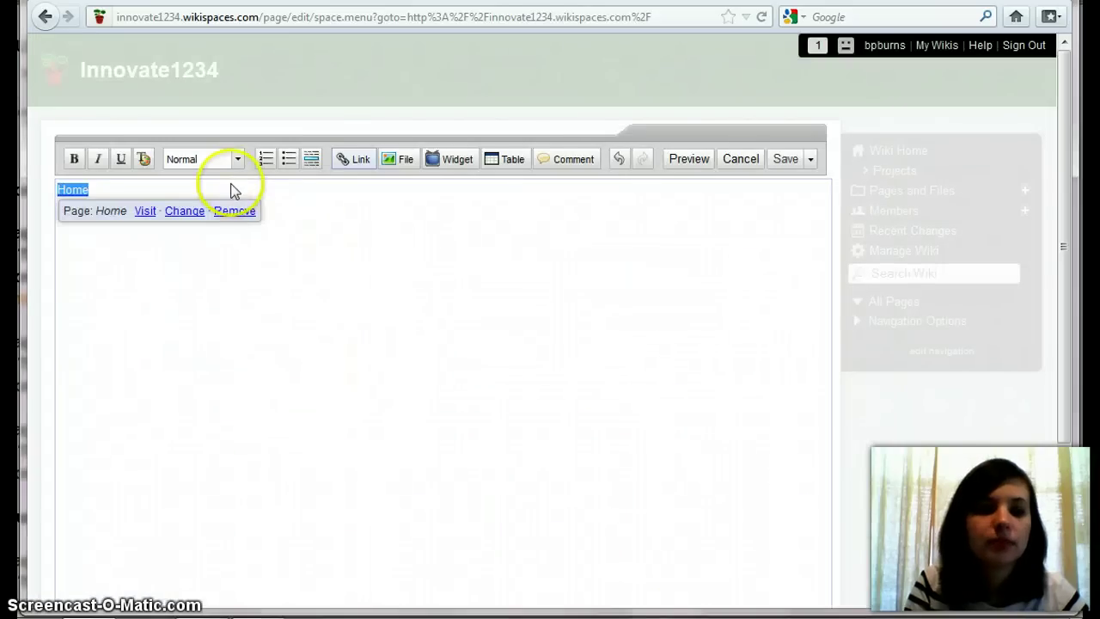
Add the text "Teachers" on a new line below Home and link it to a wiki page named Teachers
{"action": "left_click", "coordinate": [230, 190]}
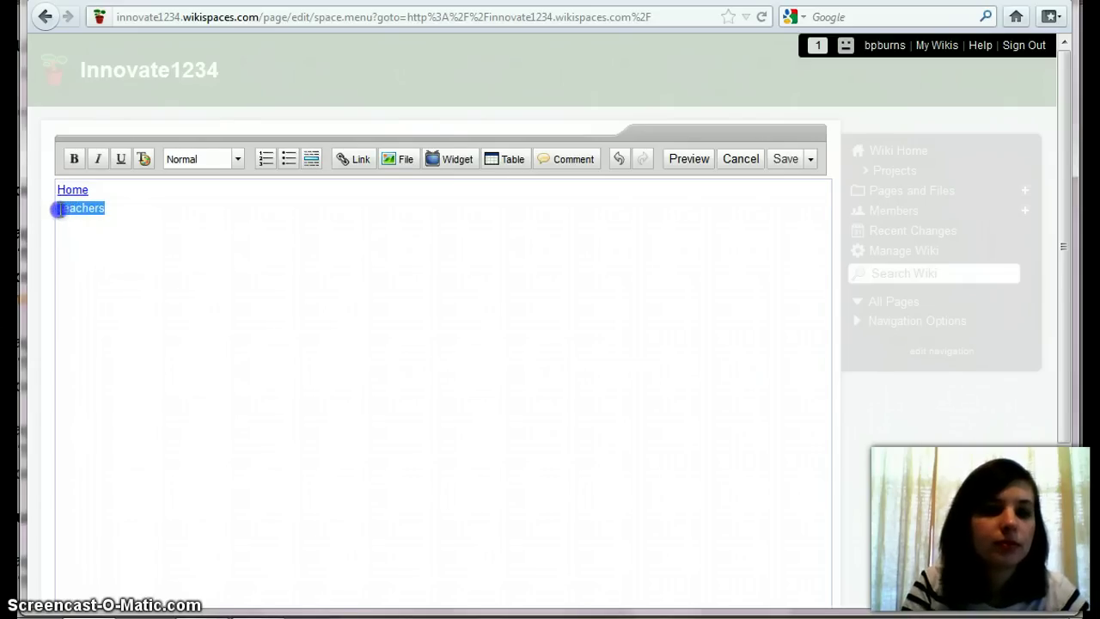
{"action": "left_click", "coordinate": [359, 160]}
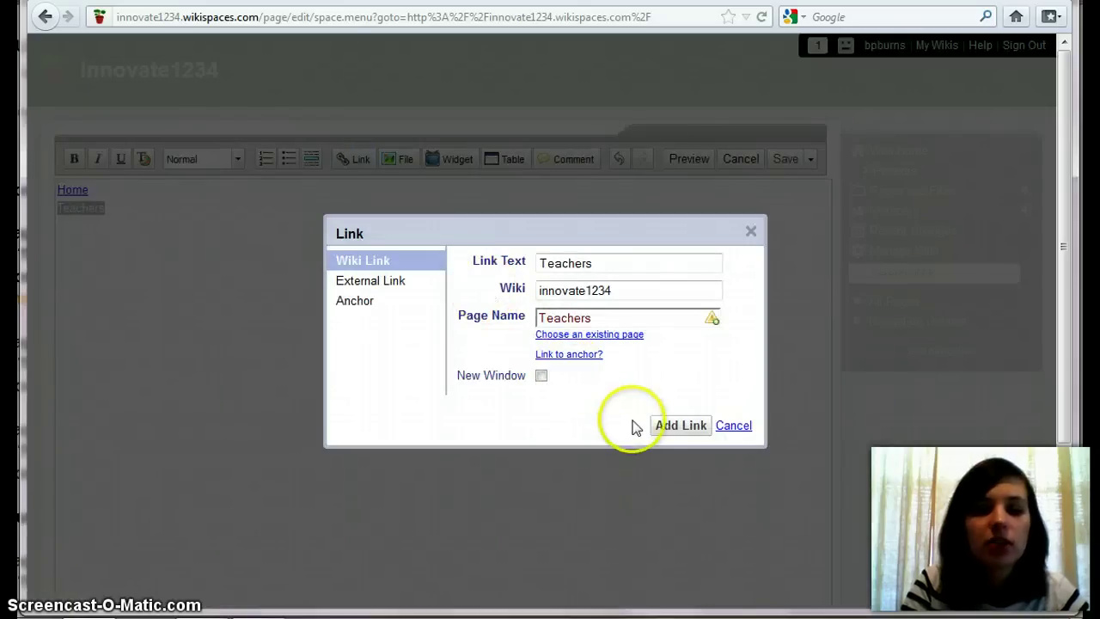
{"action": "left_click", "coordinate": [668, 424]}
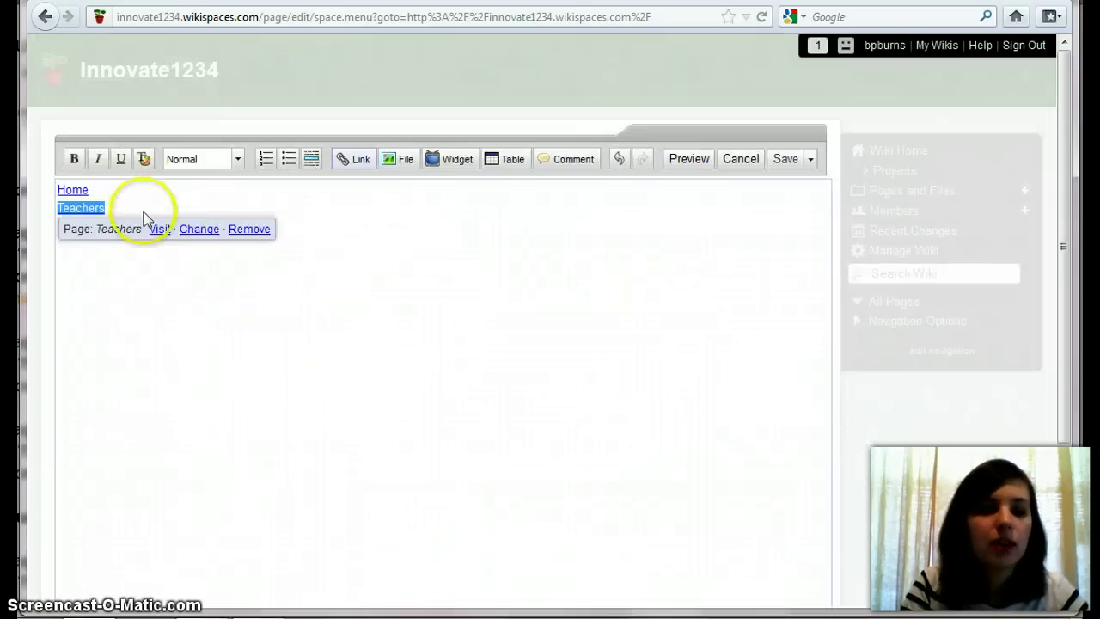
Insert a horizontal rule between the Home and Teachers links and remove the blank line below the rule
{"action": "left_click", "coordinate": [145, 218]}
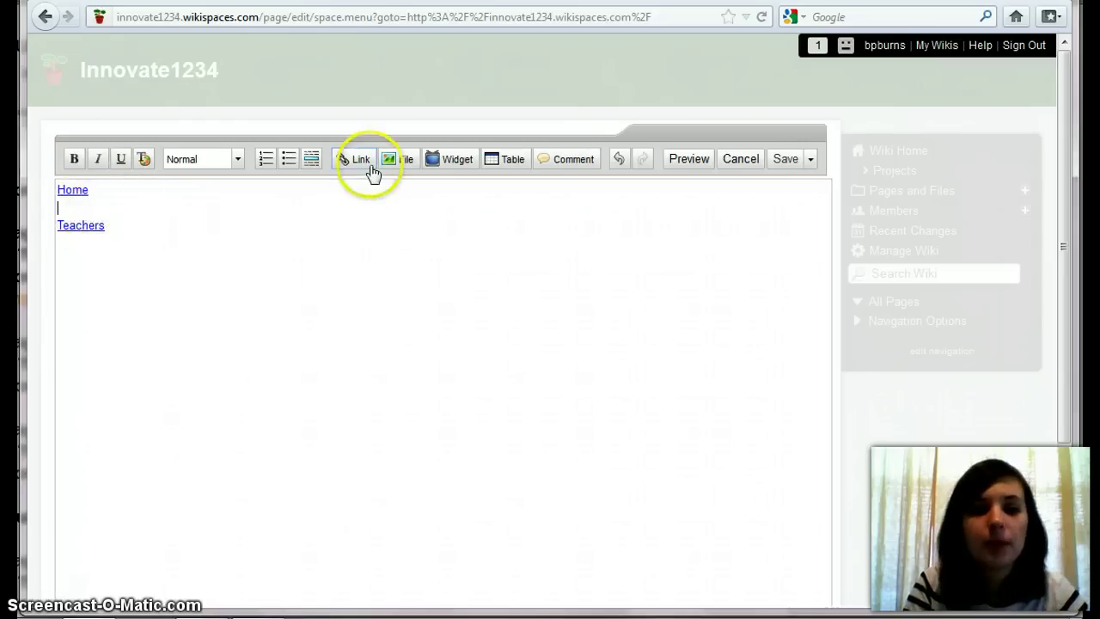
{"action": "left_click", "coordinate": [312, 159]}
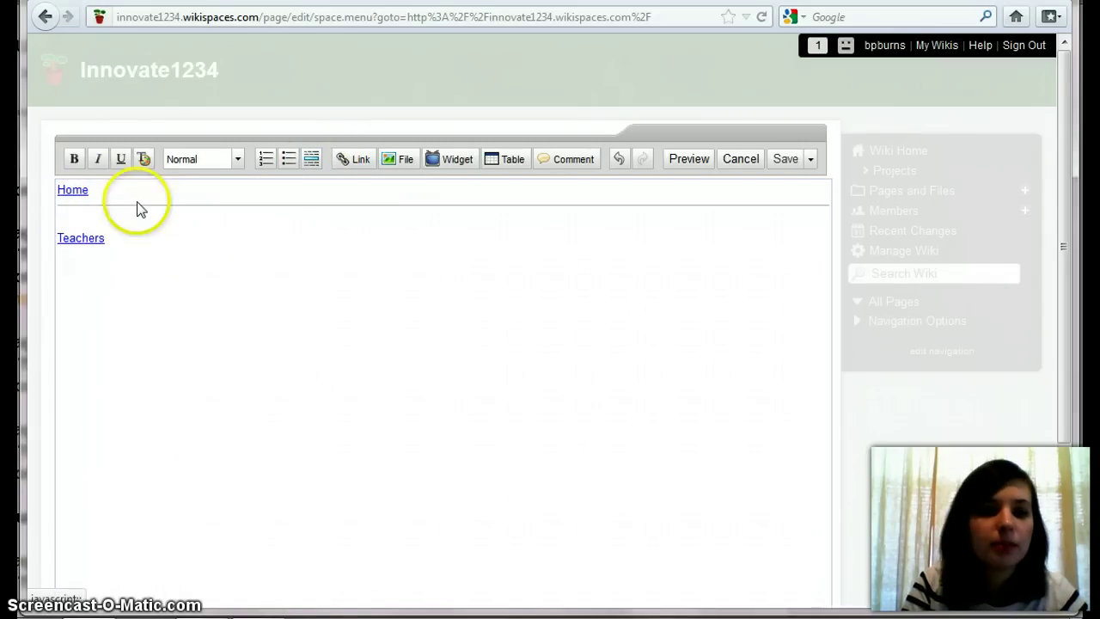
{"action": "key", "text": "BackSpace"}
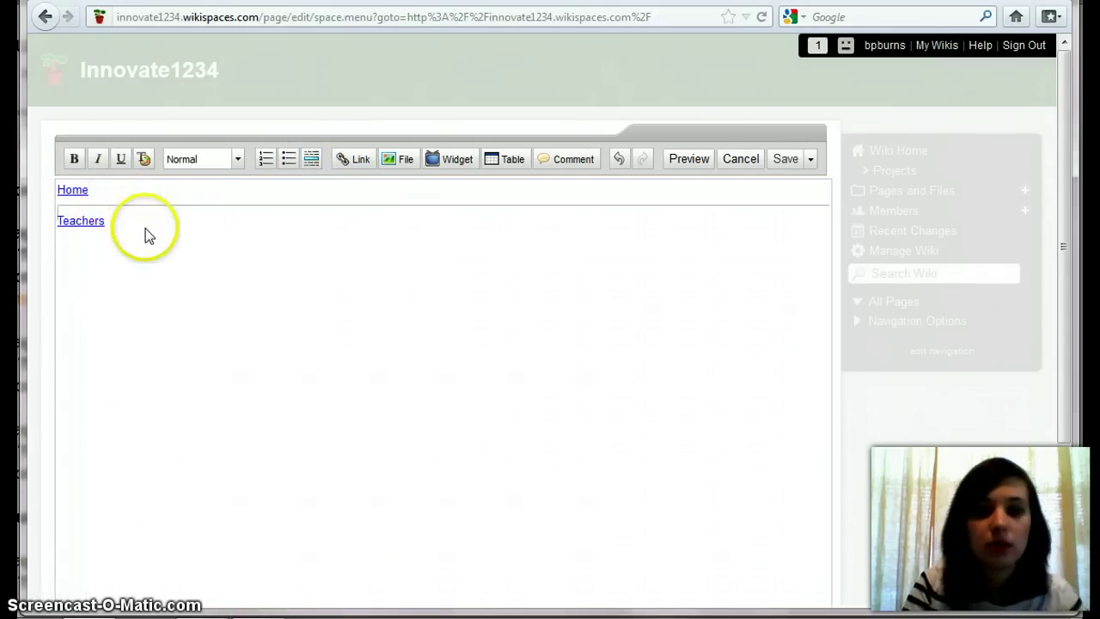
Add the unlinked text "Adviser" on a new line below Teachers and save the navigation
{"action": "left_click", "coordinate": [135, 227]}
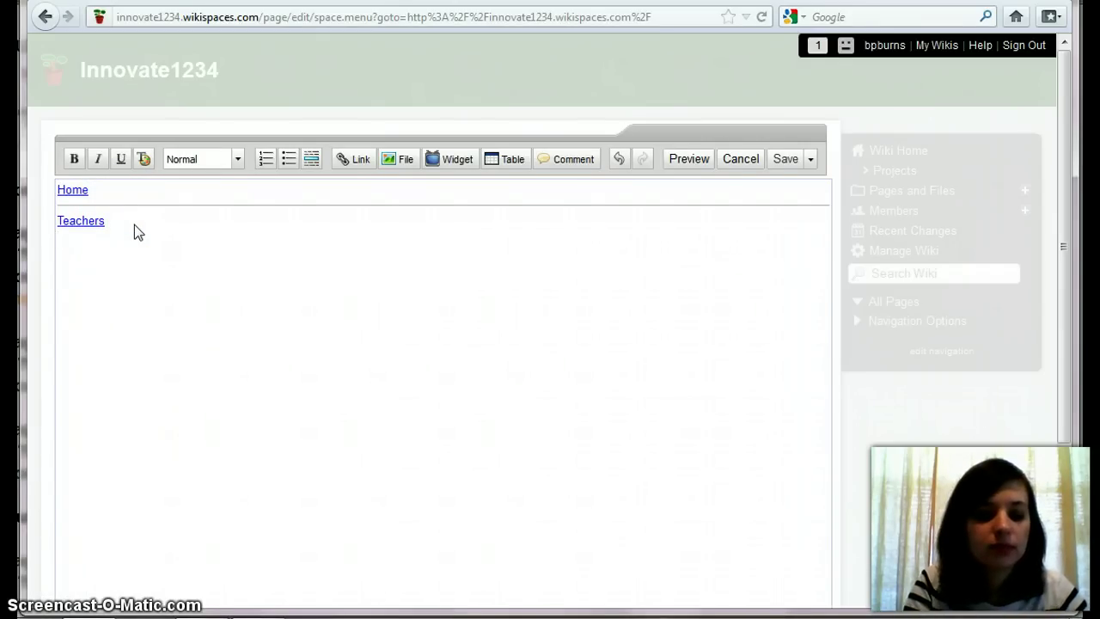
{"action": "type", "text": "Adviser"}
{"action": "left_click", "coordinate": [89, 234]}
{"action": "left_click_drag", "start_coordinate": [89, 235], "coordinate": [62, 238]}
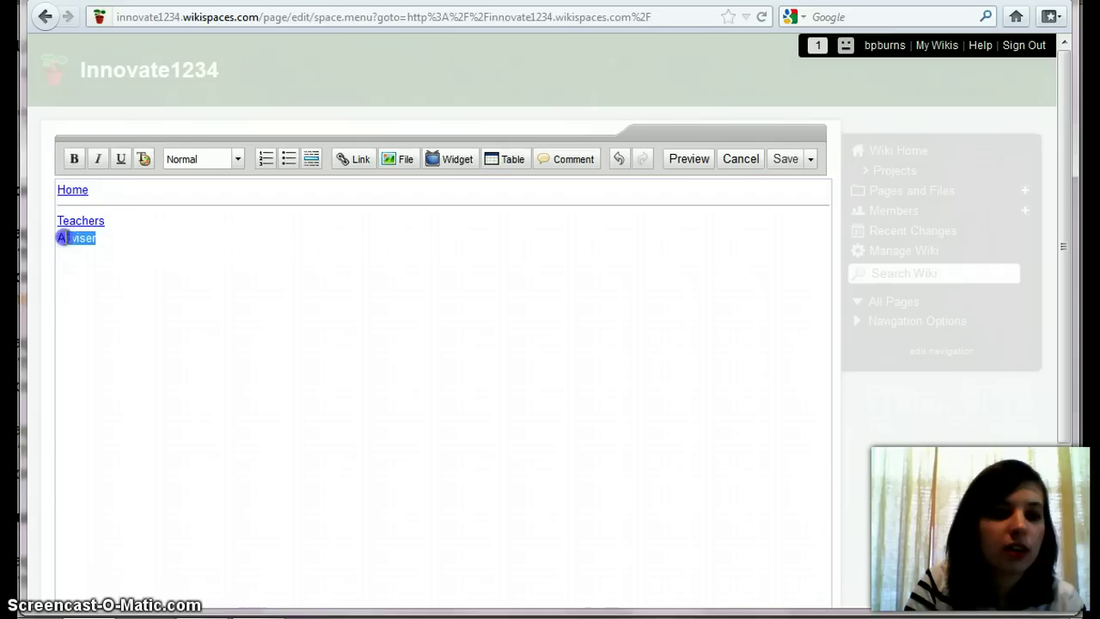
{"action": "left_click", "coordinate": [785, 162]}
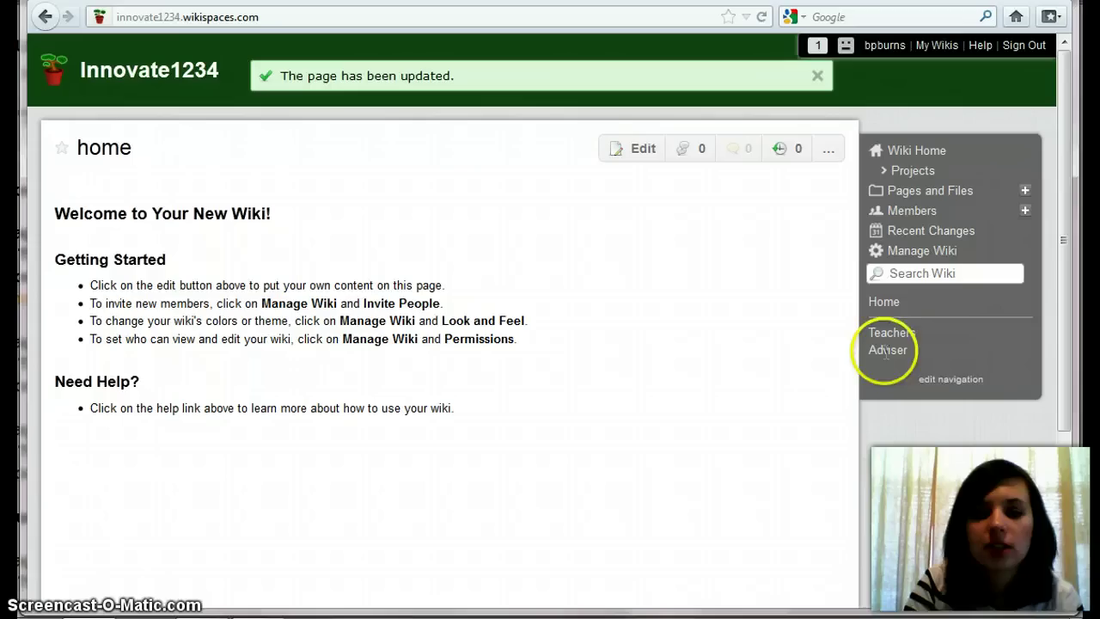
Reopen the navigation, check the existing pages available for linking "Adviser", cancel the link, and save with the Adviser text deleted
{"action": "left_click", "coordinate": [928, 379]}
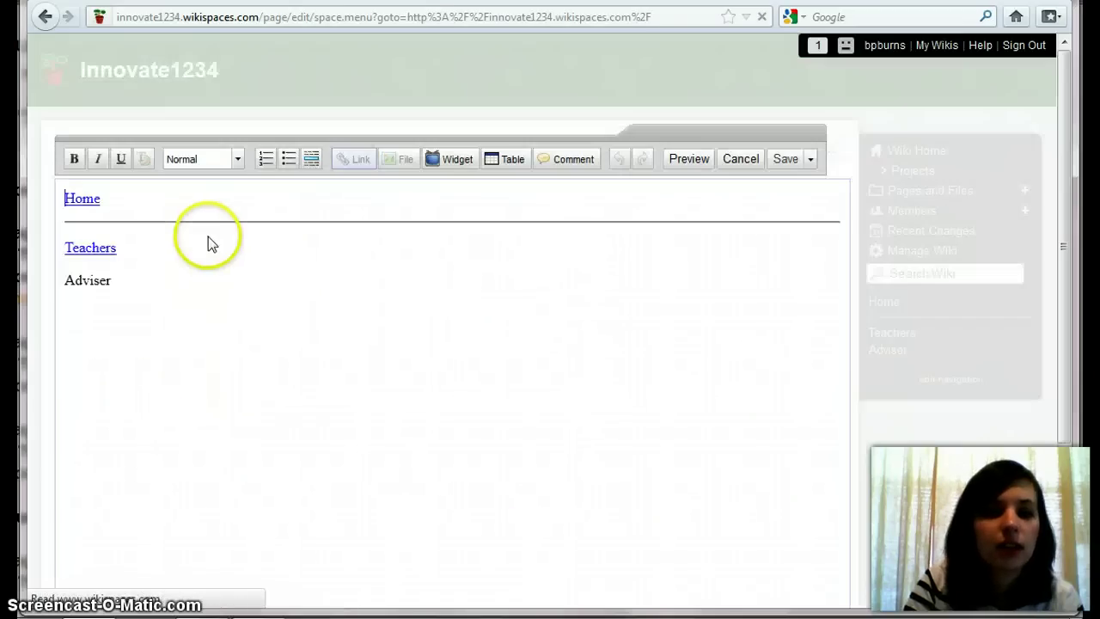
{"action": "left_click_drag", "start_coordinate": [106, 243], "coordinate": [35, 234]}
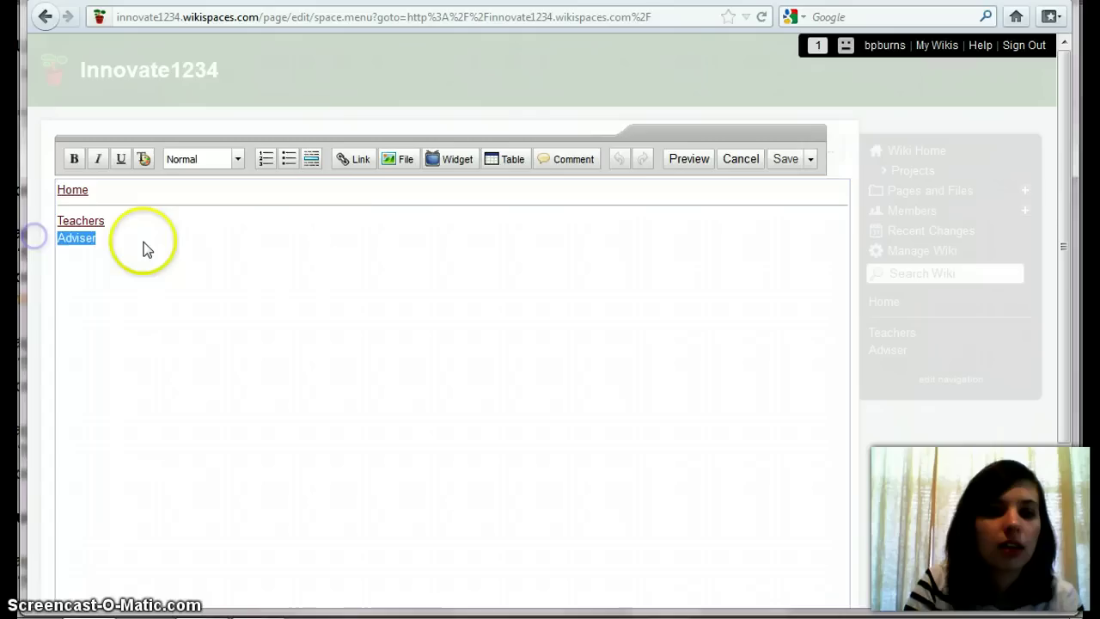
{"action": "left_click", "coordinate": [354, 160]}
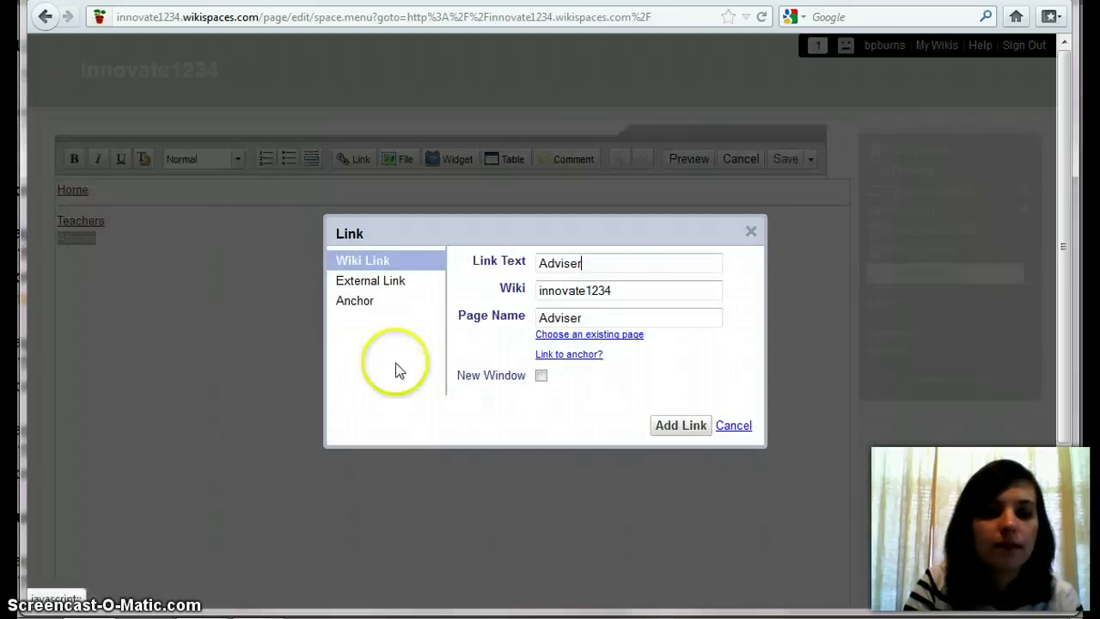
{"action": "left_click", "coordinate": [604, 336]}
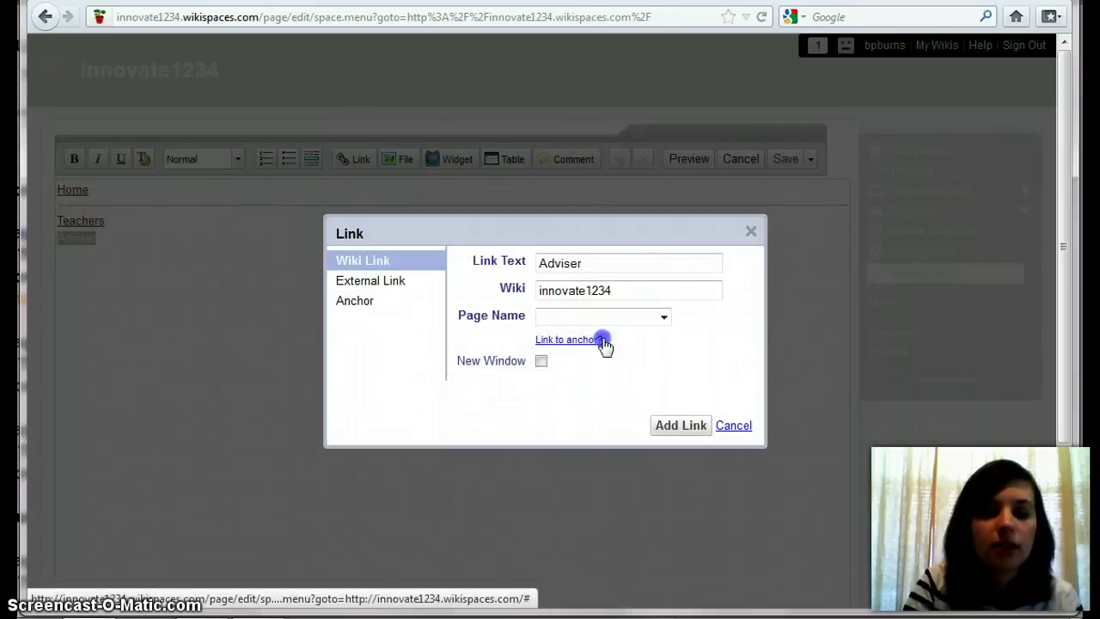
{"action": "left_click", "coordinate": [621, 317]}
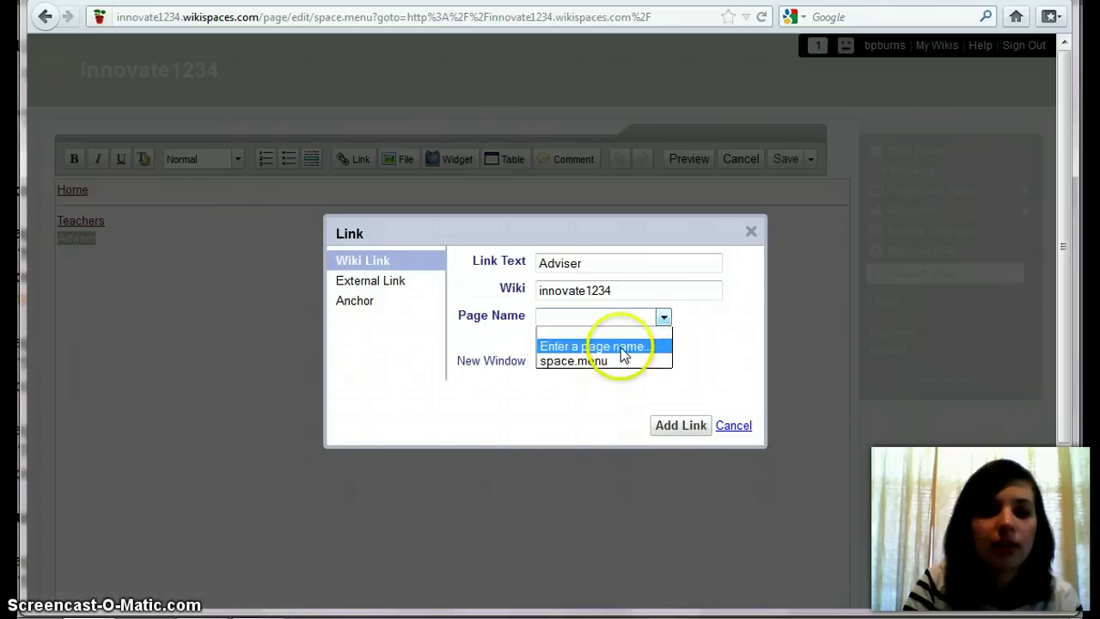
{"action": "left_click", "coordinate": [729, 397]}
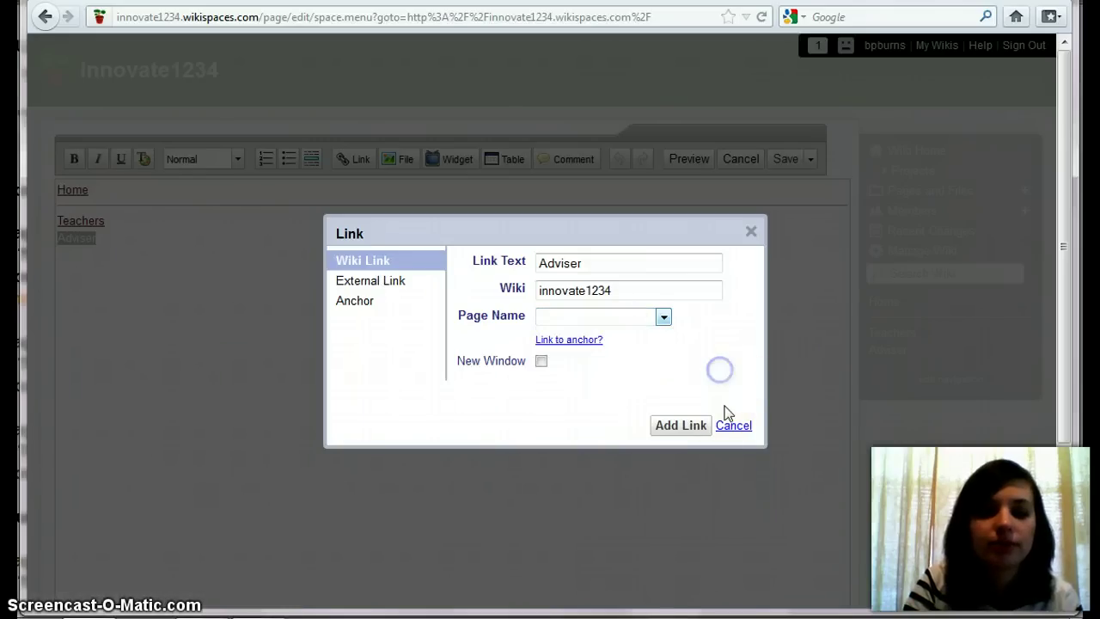
{"action": "left_click", "coordinate": [726, 427]}
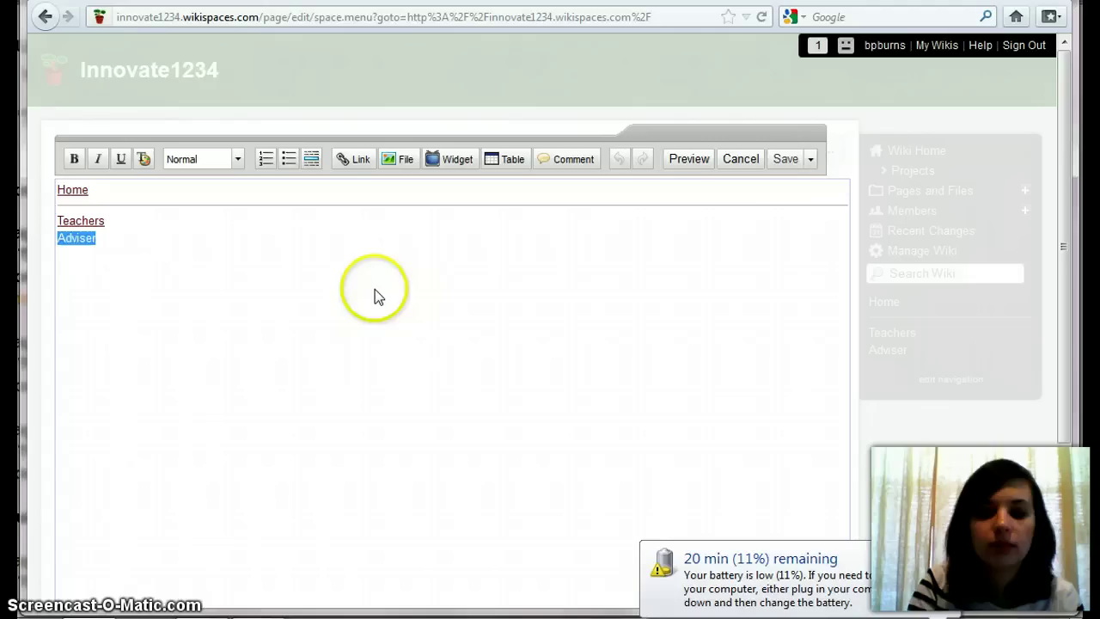
{"action": "left_click", "coordinate": [782, 160]}
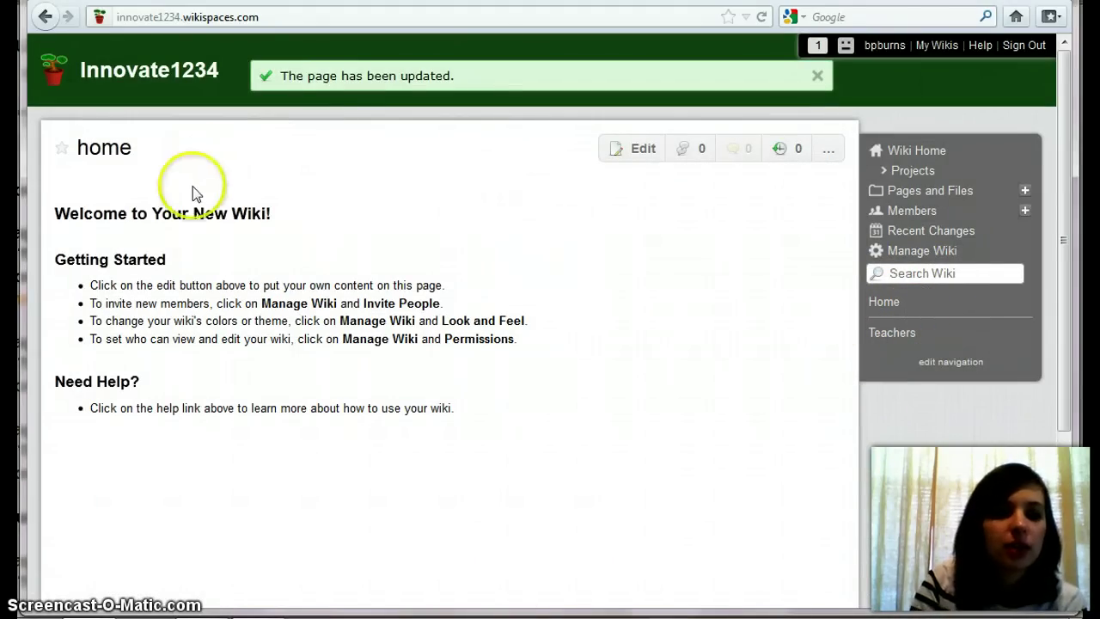
Open the home page for editing, view the Other HTML widget's embed form without inserting anything, and save the page
{"action": "left_click", "coordinate": [639, 147]}
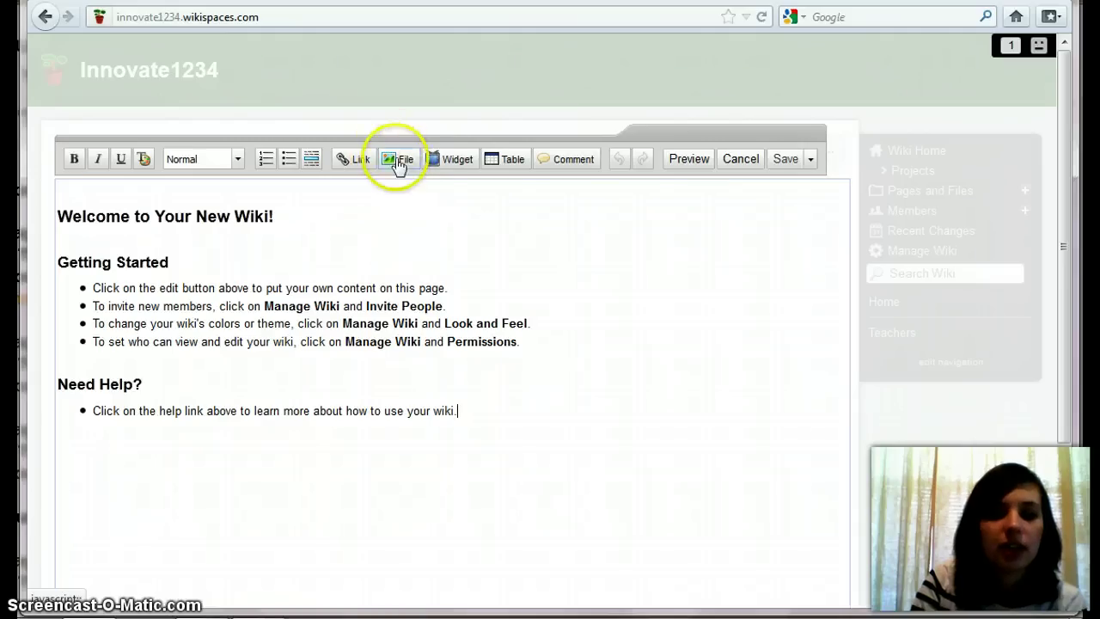
{"action": "left_click", "coordinate": [446, 156]}
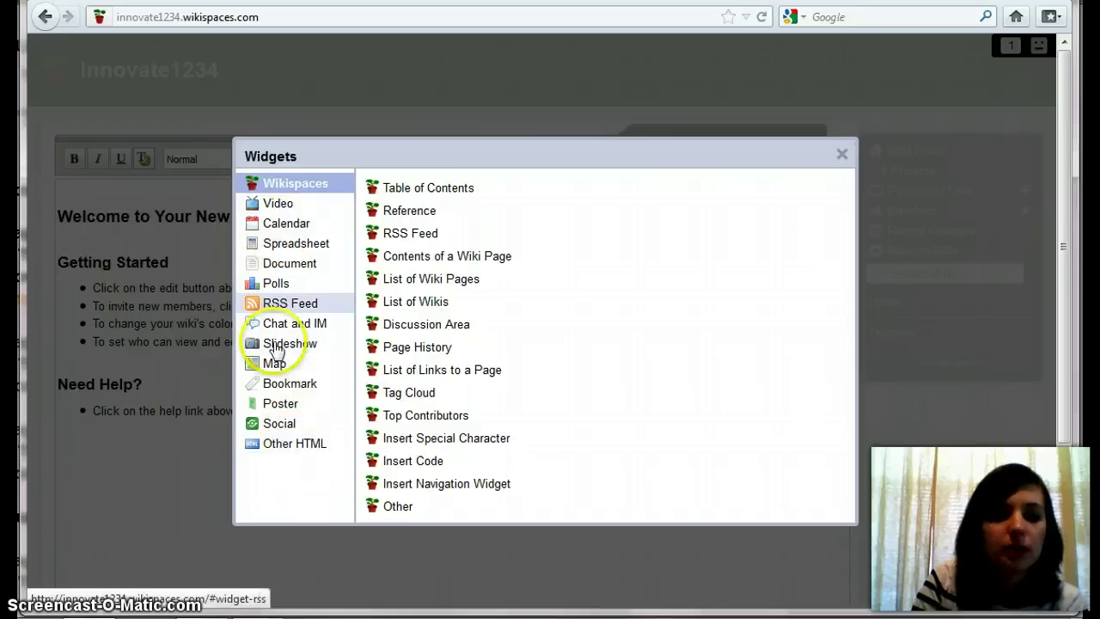
{"action": "left_click", "coordinate": [283, 447]}
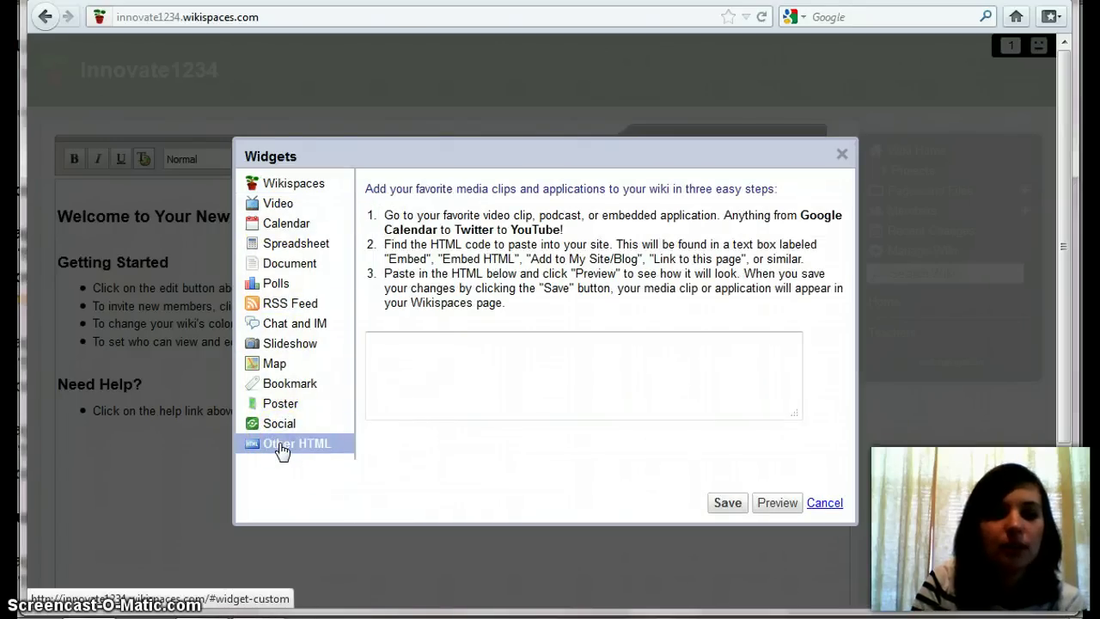
{"action": "left_click", "coordinate": [422, 371]}
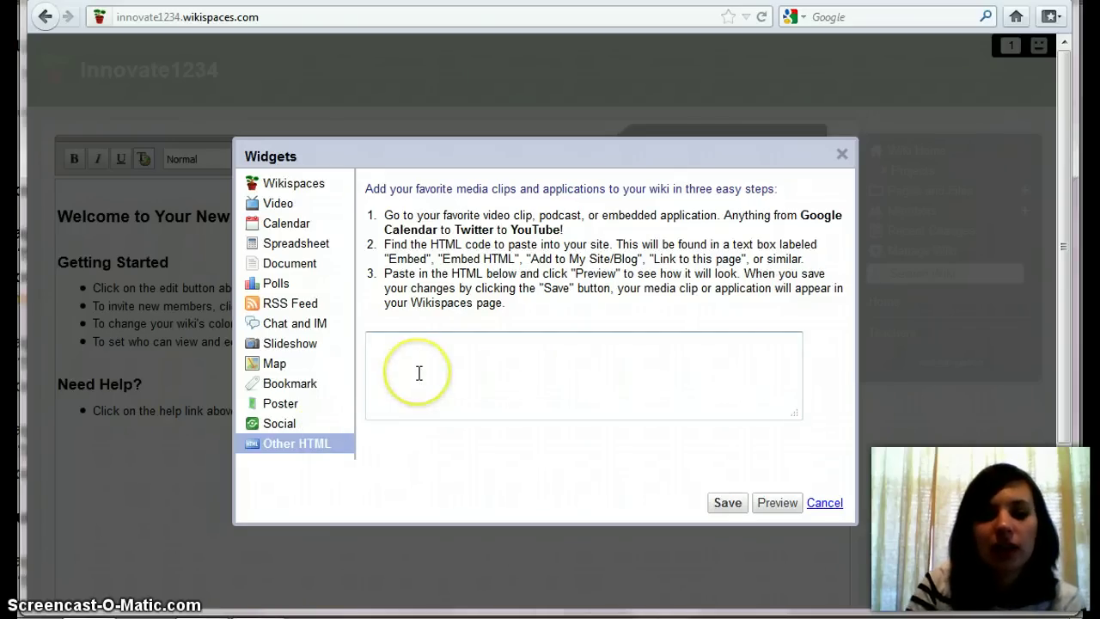
{"action": "left_click", "coordinate": [413, 361]}
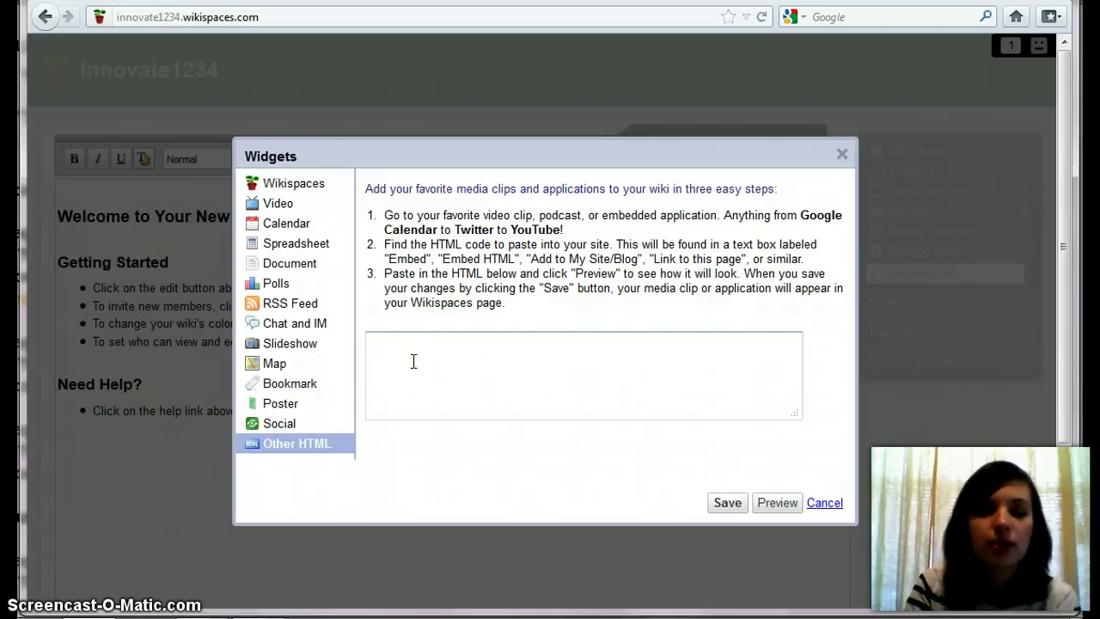
{"action": "left_click", "coordinate": [424, 385]}
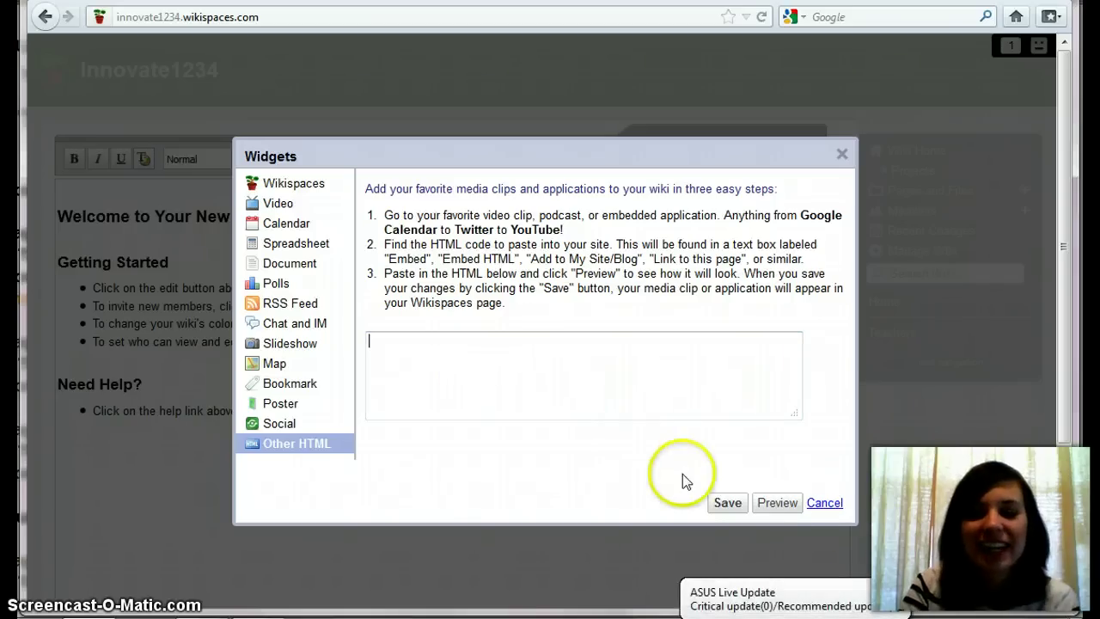
{"action": "left_click", "coordinate": [825, 503]}
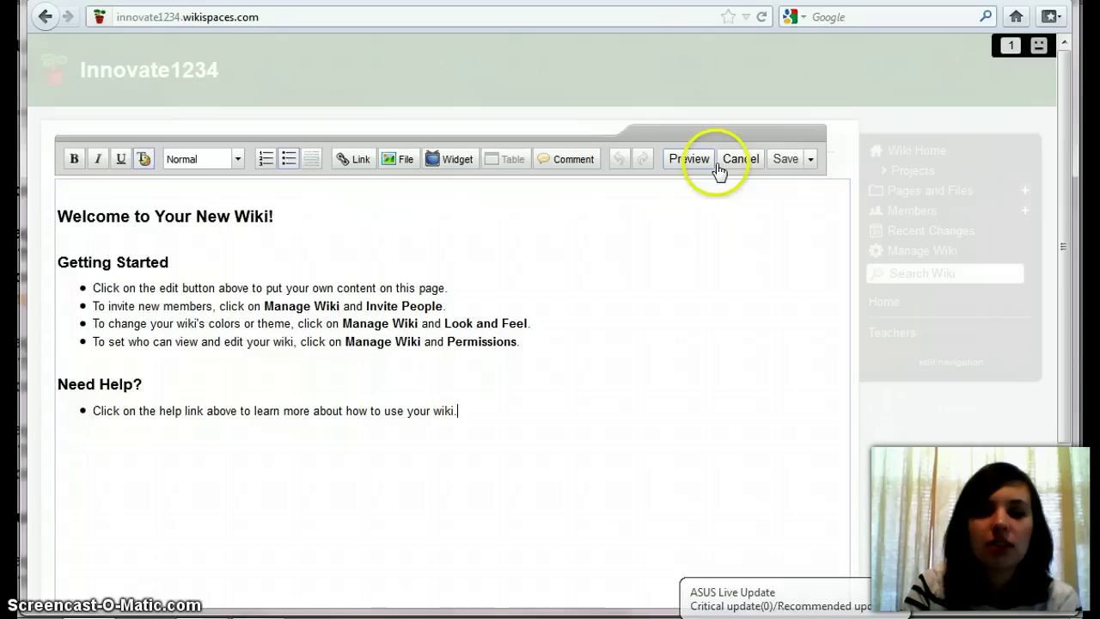
{"action": "left_click", "coordinate": [784, 165]}
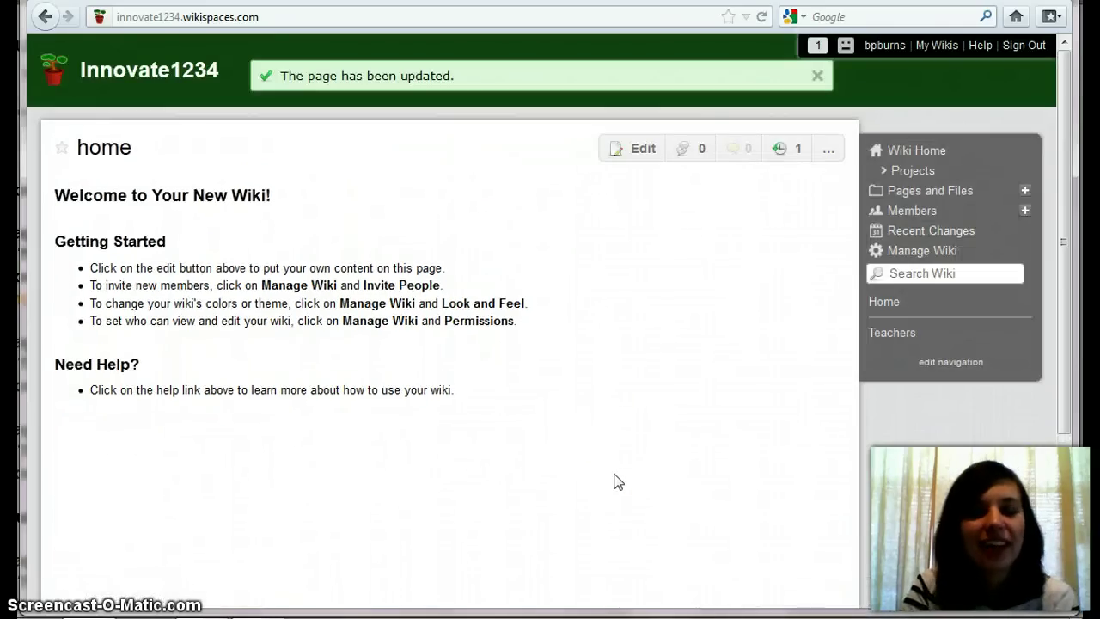
{"action": "left_click", "coordinate": [454, 501]}
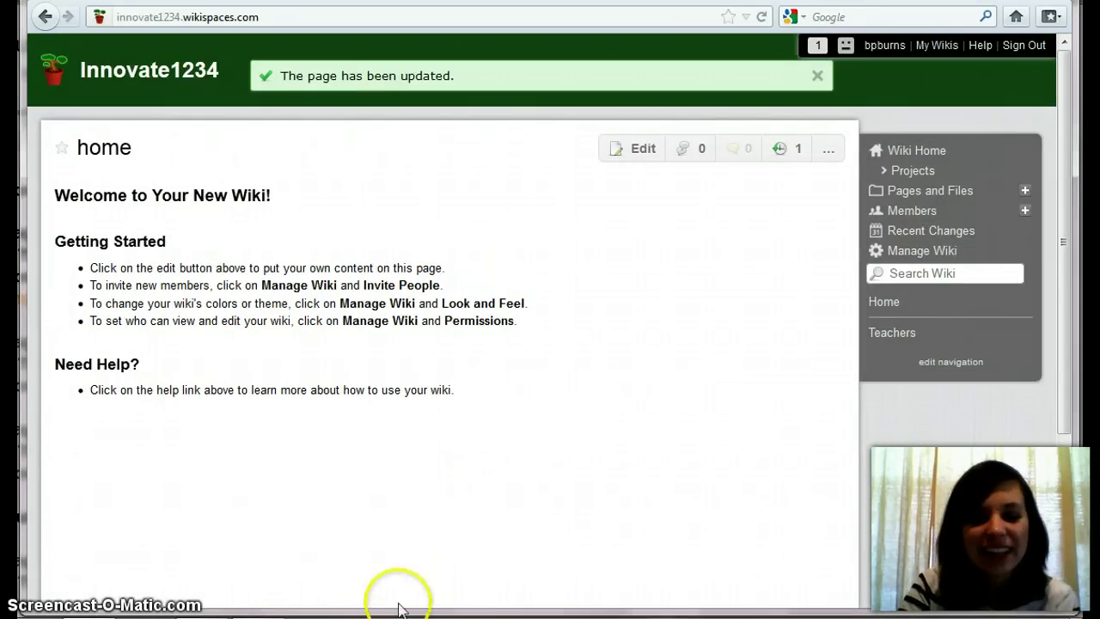